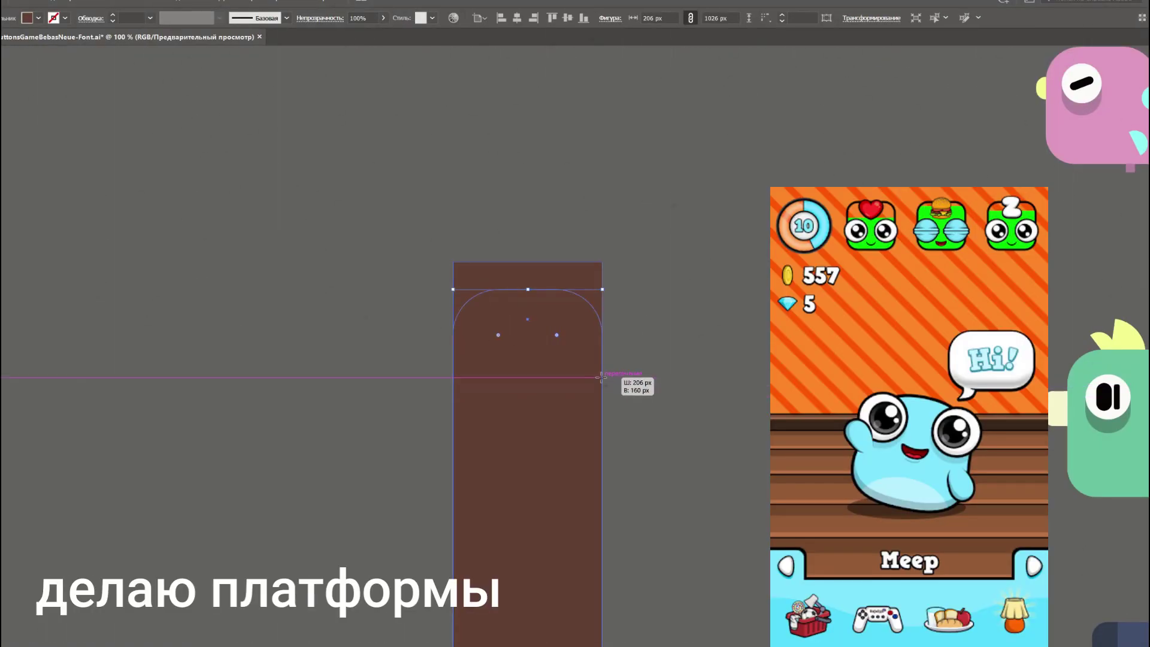
# - Cap the pillar with a light-green rectangle and add a small green grass-drip rectangle
pyautogui.press('Left')
pyautogui.moveTo(601, 378); pyautogui.dragTo(601, 371)
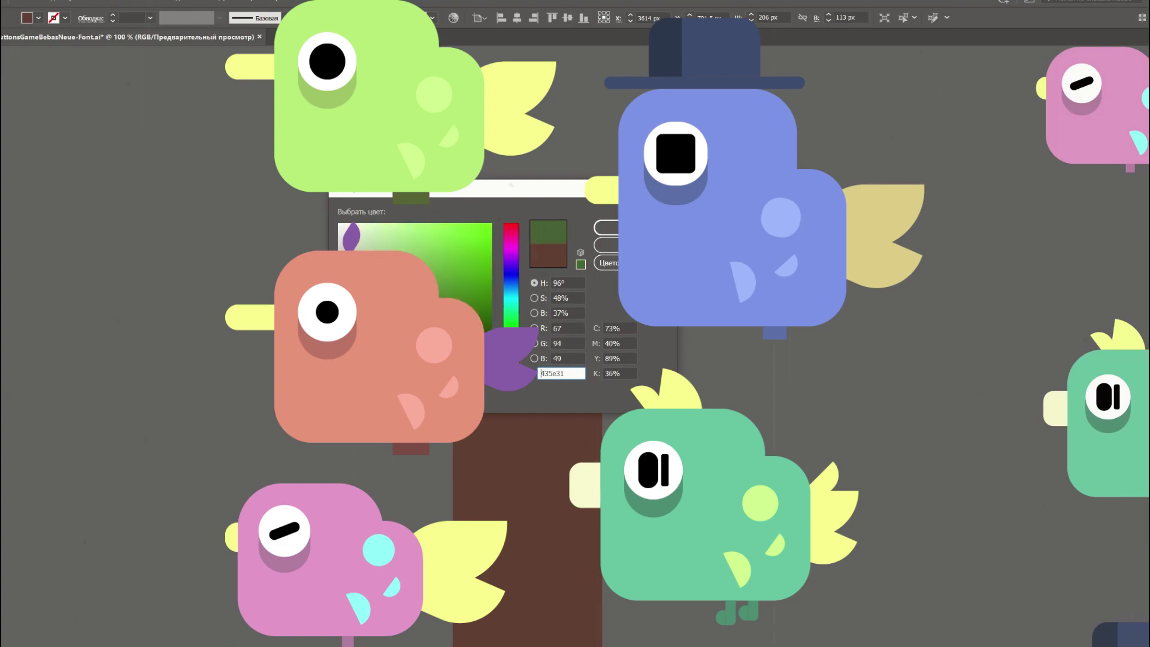
pyautogui.press('Return')
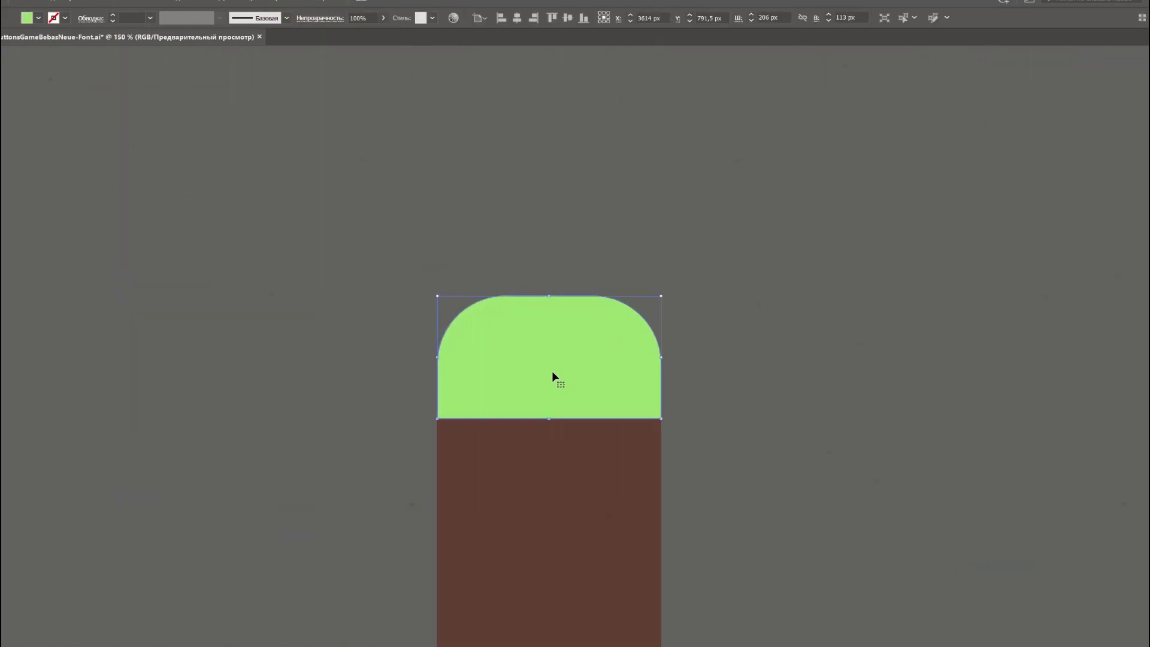
pyautogui.press('m')
pyautogui.moveTo(405, 343); pyautogui.dragTo(446, 473)
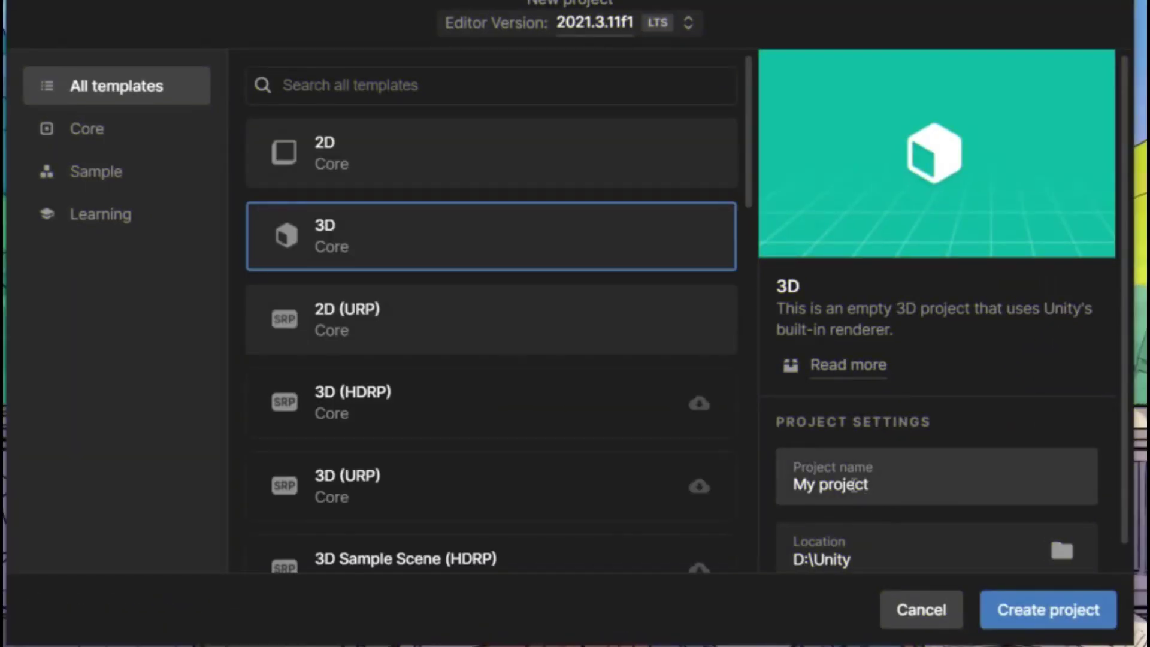
# - Choose the 2D template in Unity Hub and name the project 'Birds Casual game'
pyautogui.click(467, 181)
pyautogui.click(688, 22)
pyautogui.tripleClick(832, 484)
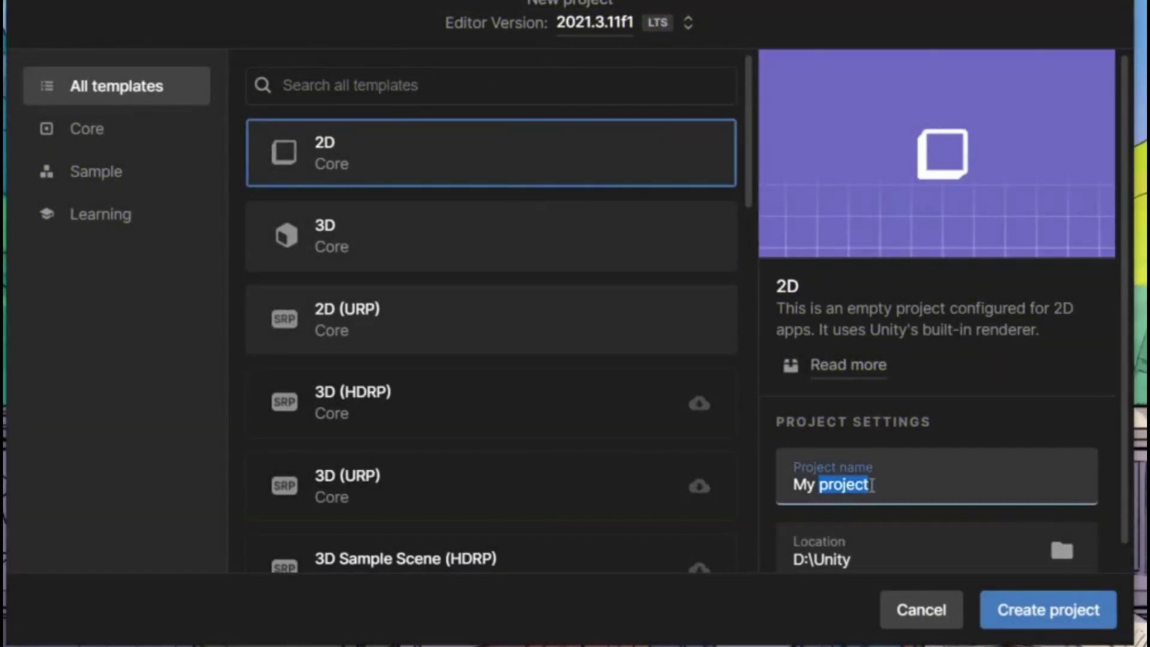
pyautogui.write('Birds Casual game')
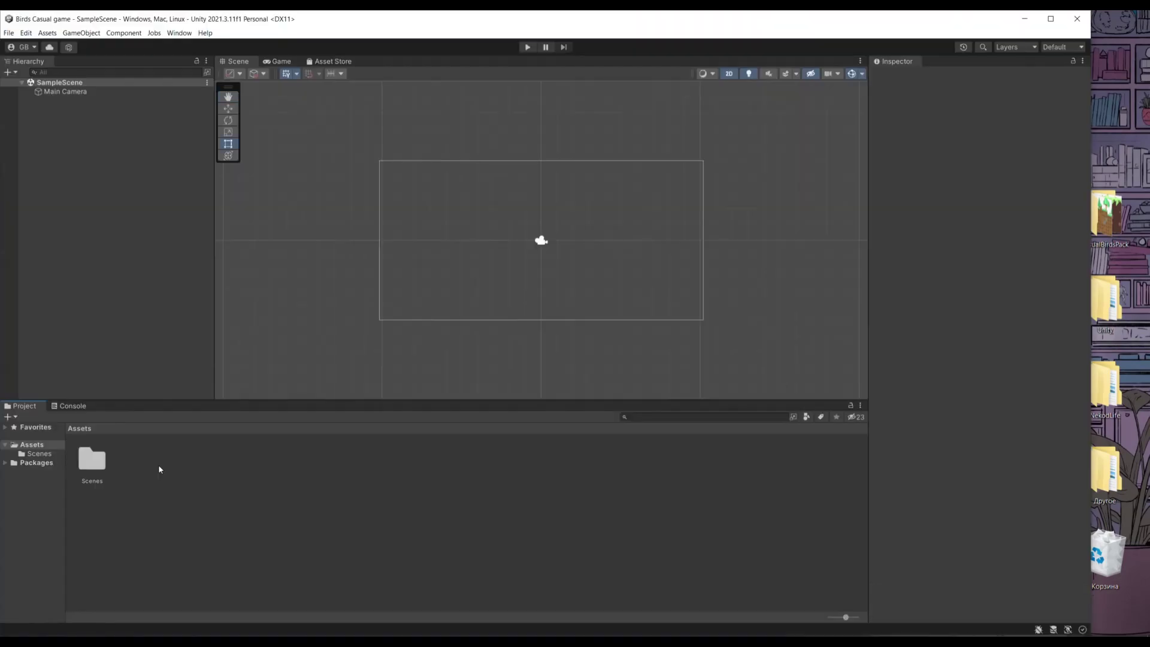
# - Create two new folders in Assets, naming the second one Sprites
pyautogui.rightClick(167, 479)
pyautogui.moveTo(180, 205)
pyautogui.click(368, 206)
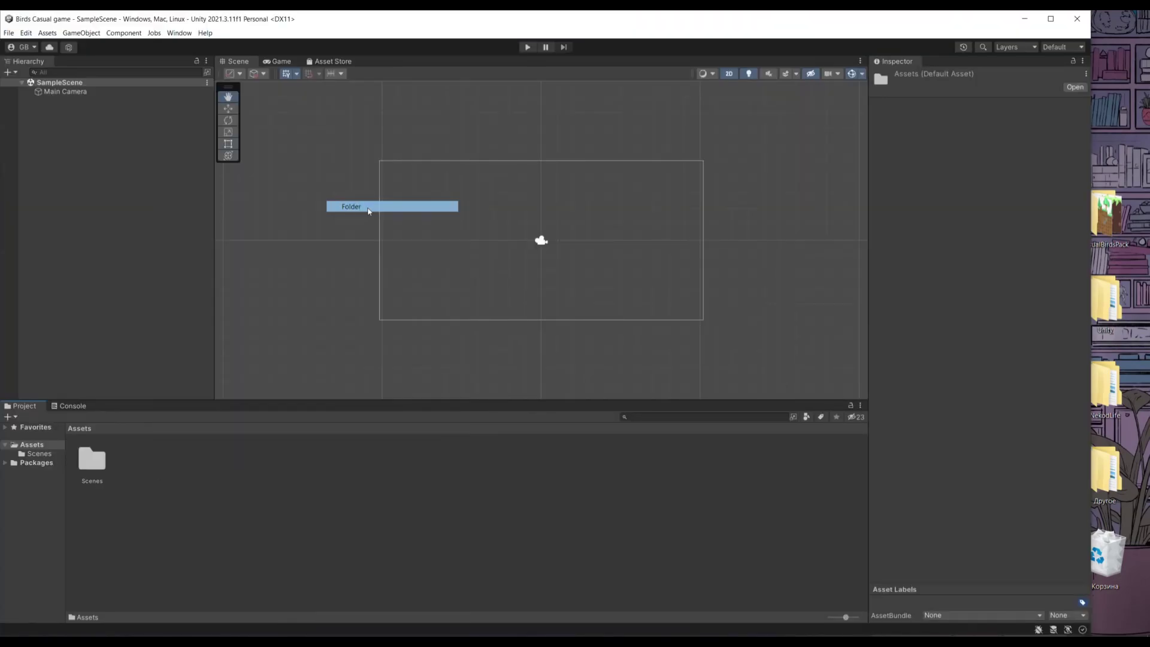
pyautogui.write('Scripts')
pyautogui.rightClick(181, 476)
pyautogui.click(368, 211)
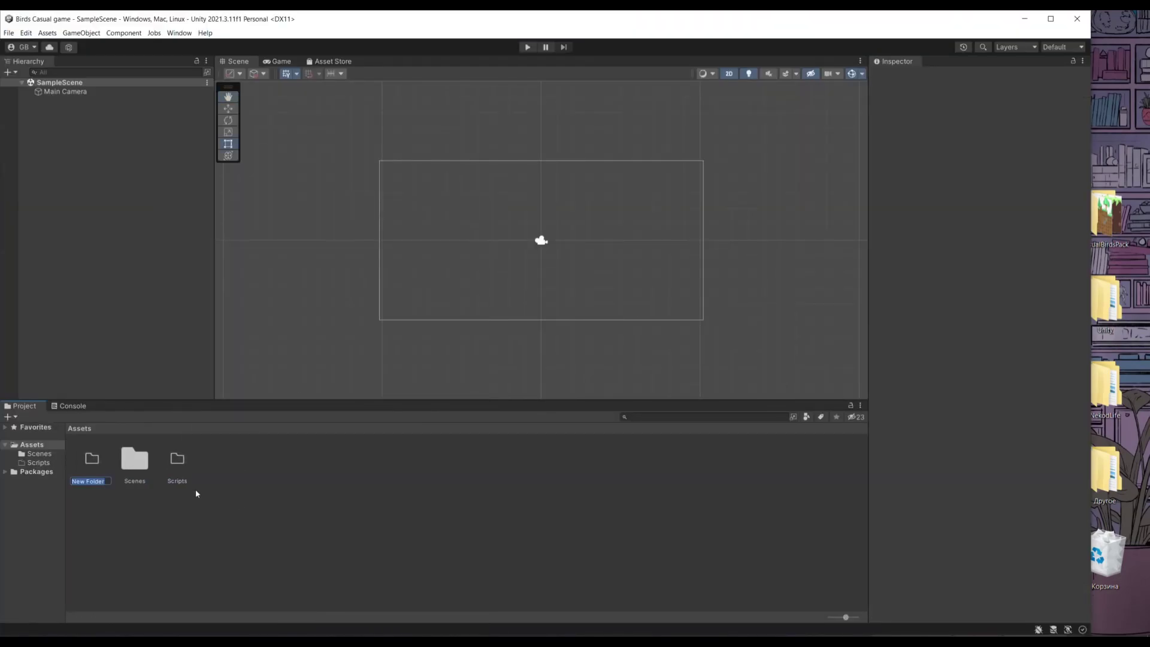
pyautogui.write('Sprites')
pyautogui.click(231, 500)
# - Add an Animations folder, then open Sprites/CasualBirdsPack
pyautogui.rightClick(221, 489)
pyautogui.moveTo(239, 233)
pyautogui.click(407, 206)
pyautogui.write('Animations')
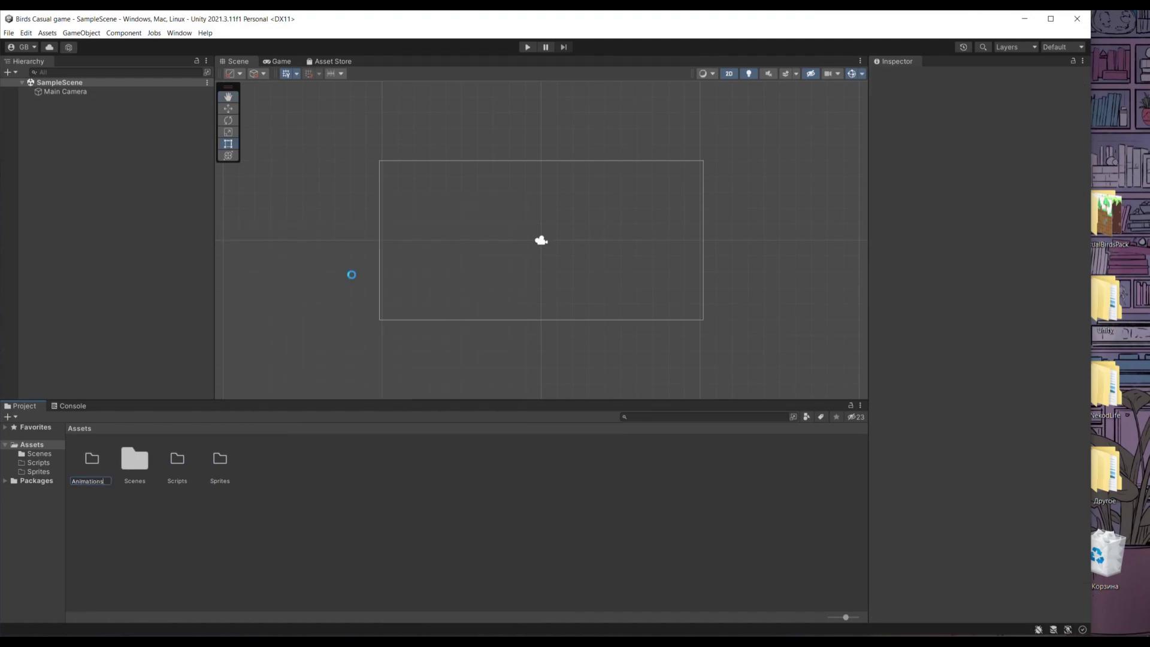
pyautogui.rightClick(266, 478)
pyautogui.press('Escape')
pyautogui.doubleClick(220, 460)
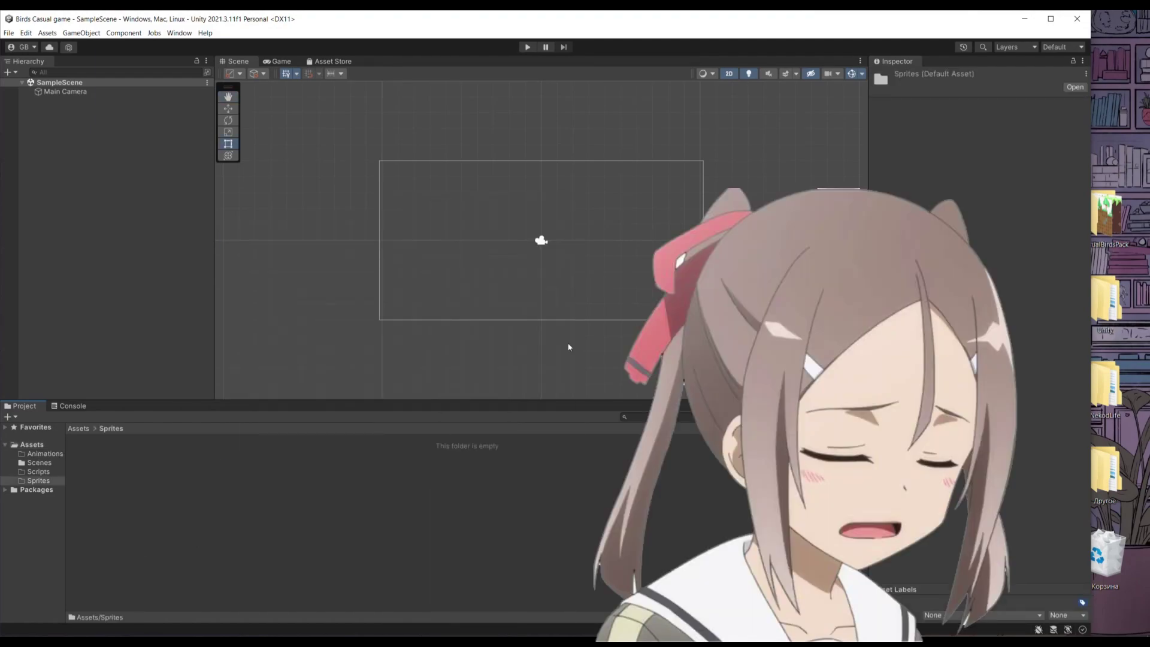
pyautogui.doubleClick(91, 460)
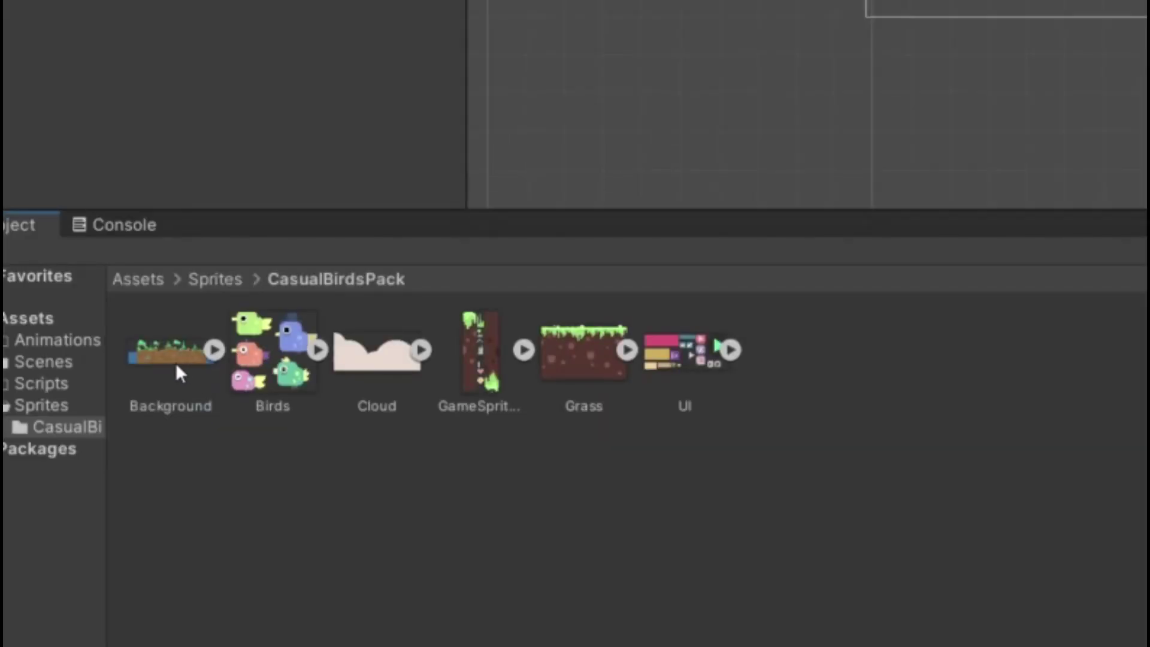
# - Change the GameSprites sheet's Sprite Mode, apply it, and slice it in the Sprite Editor
pyautogui.click(377, 353)
pyautogui.click(497, 364)
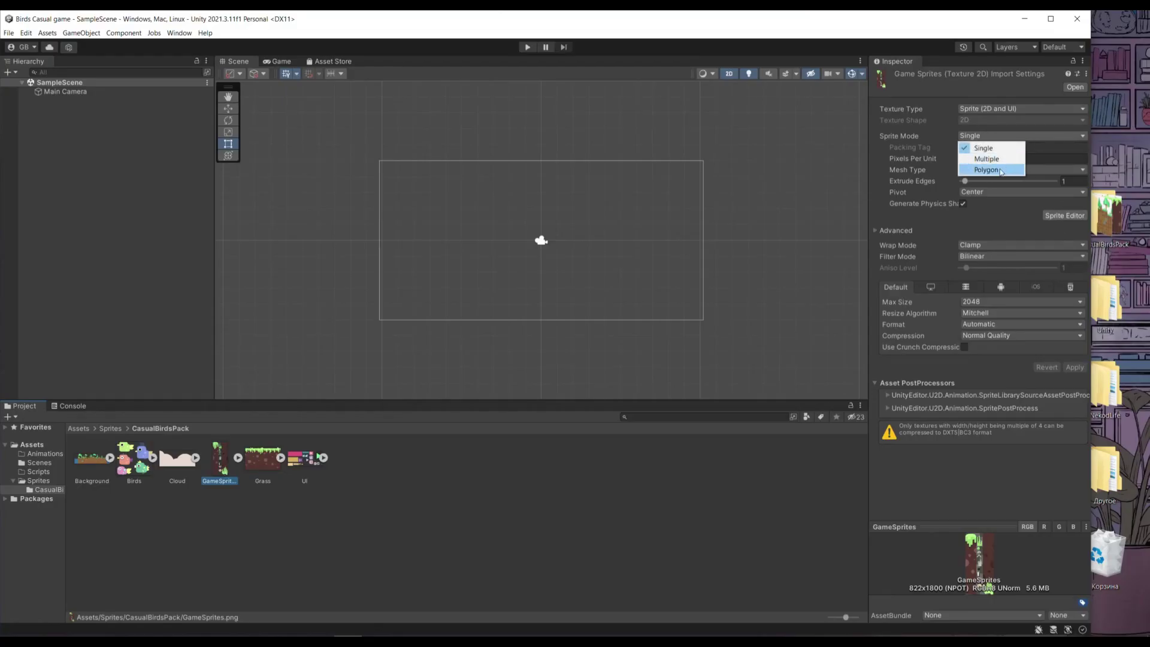
pyautogui.click(1001, 170)
pyautogui.click(1063, 215)
pyautogui.click(603, 344)
pyautogui.click(43, 28)
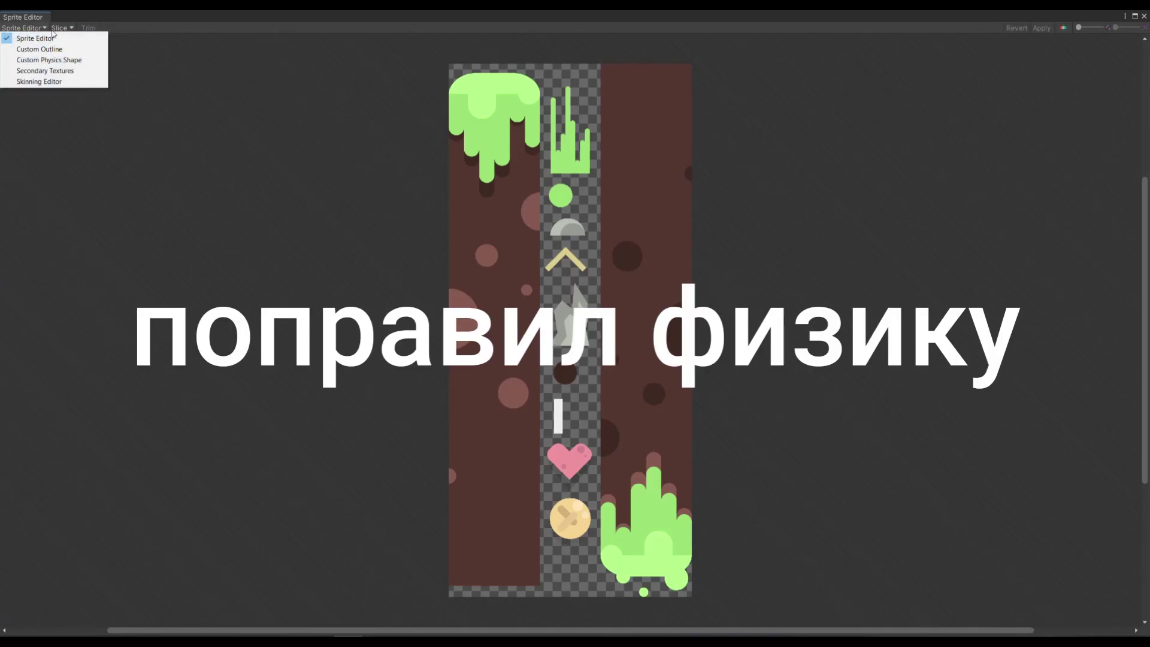
pyautogui.click(60, 28)
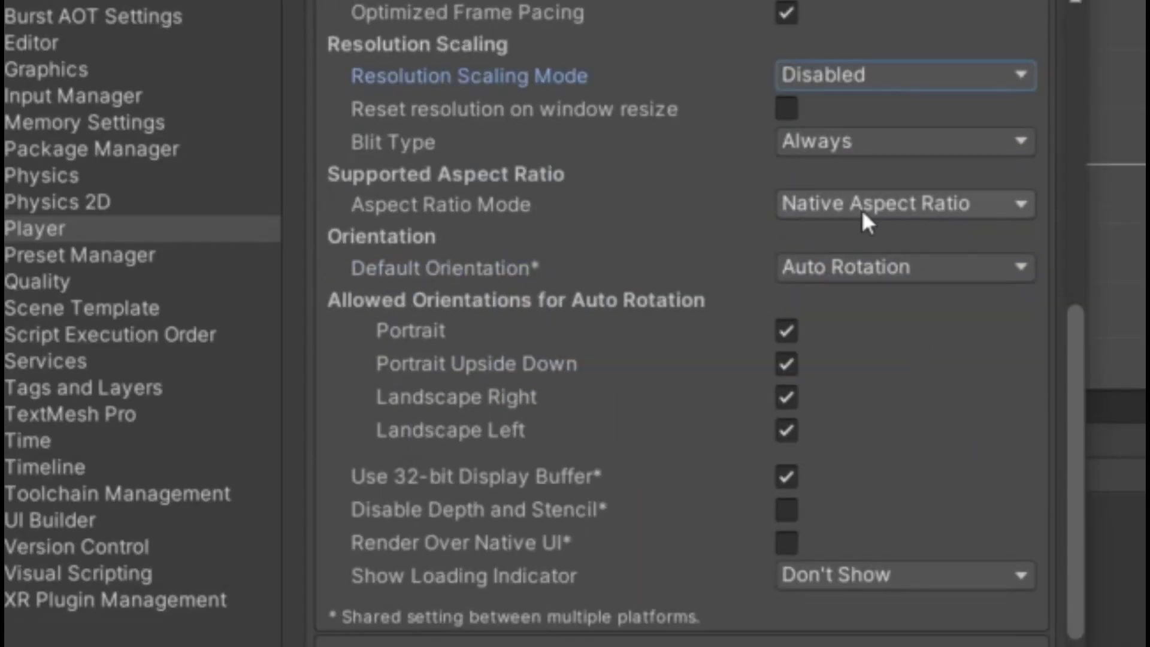
# - Set the default orientation to Portrait in Player Settings
pyautogui.click(886, 267)
pyautogui.click(928, 300)
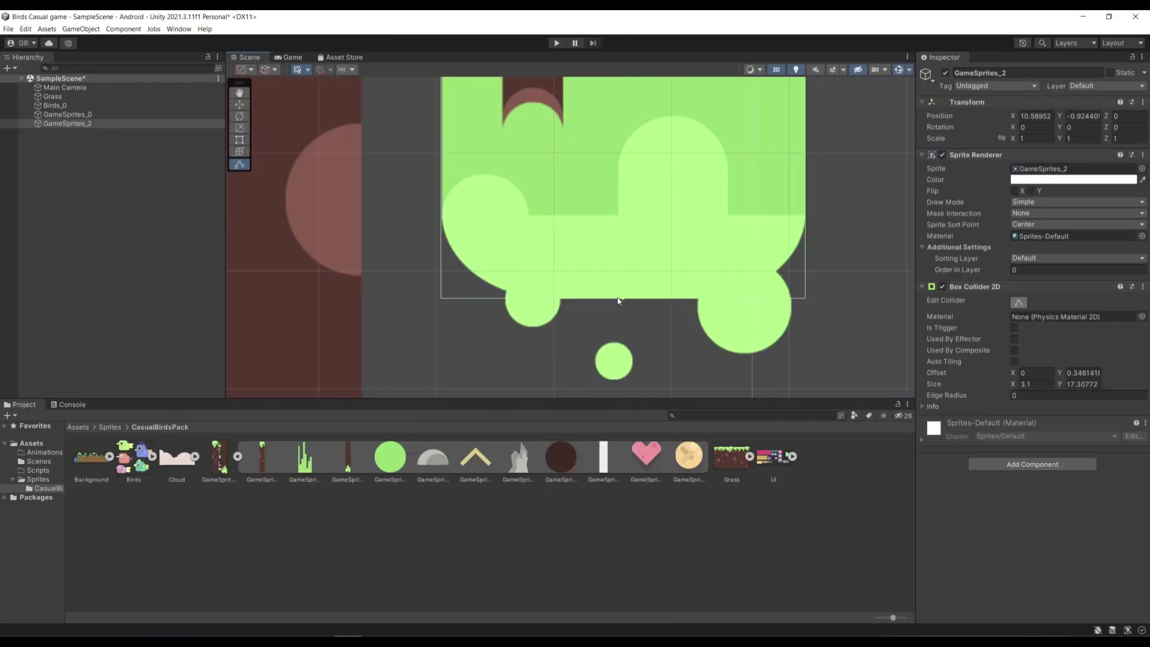
pyautogui.scroll(-1, 634, 322)
# - Add a UI Canvas to the scene where the bird sits between the pillars
pyautogui.scroll(-3, 634, 321)
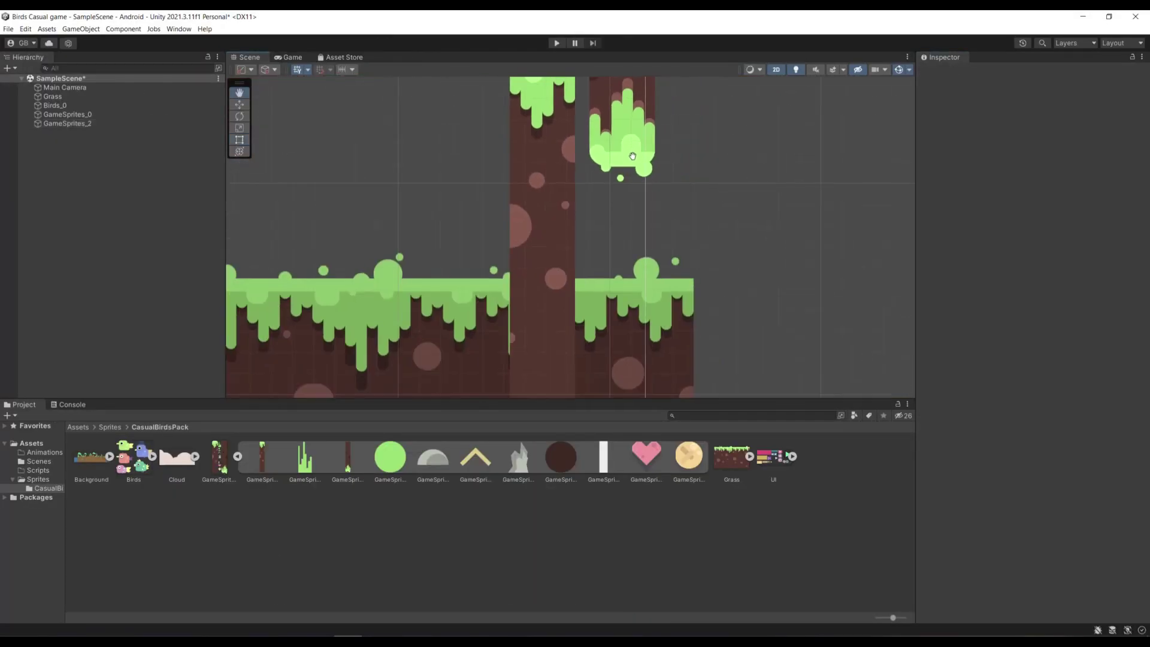
pyautogui.scroll(-2, 634, 321)
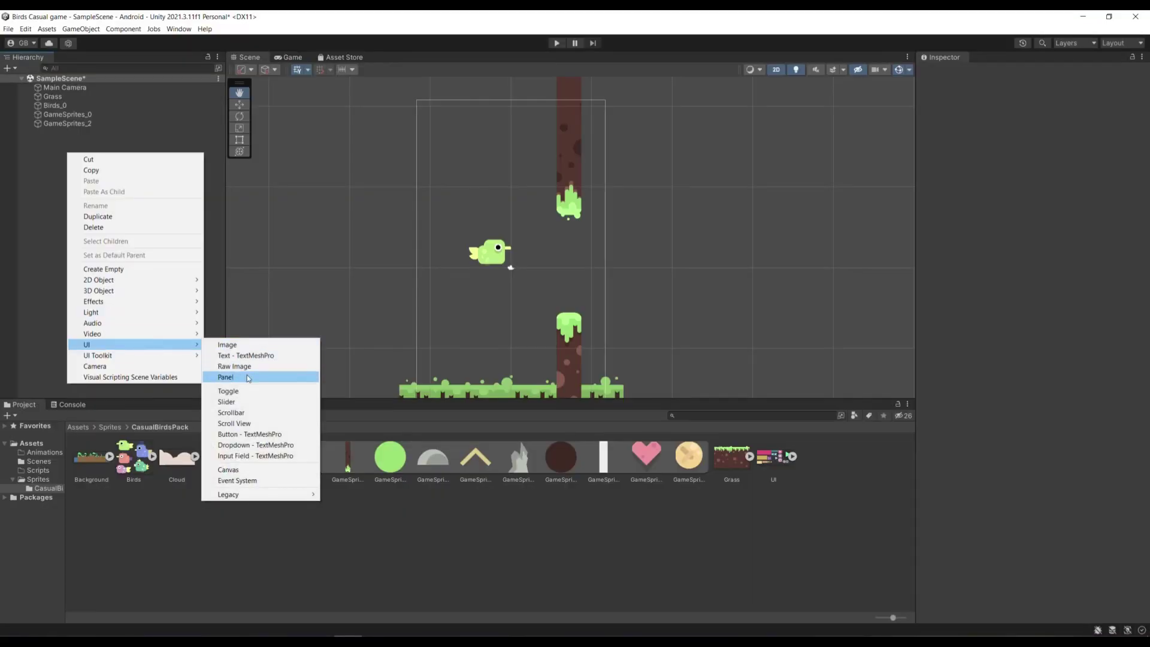
pyautogui.click(234, 471)
# - Open the Canvas's UI options and close them without adding anything
pyautogui.rightClick(72, 132)
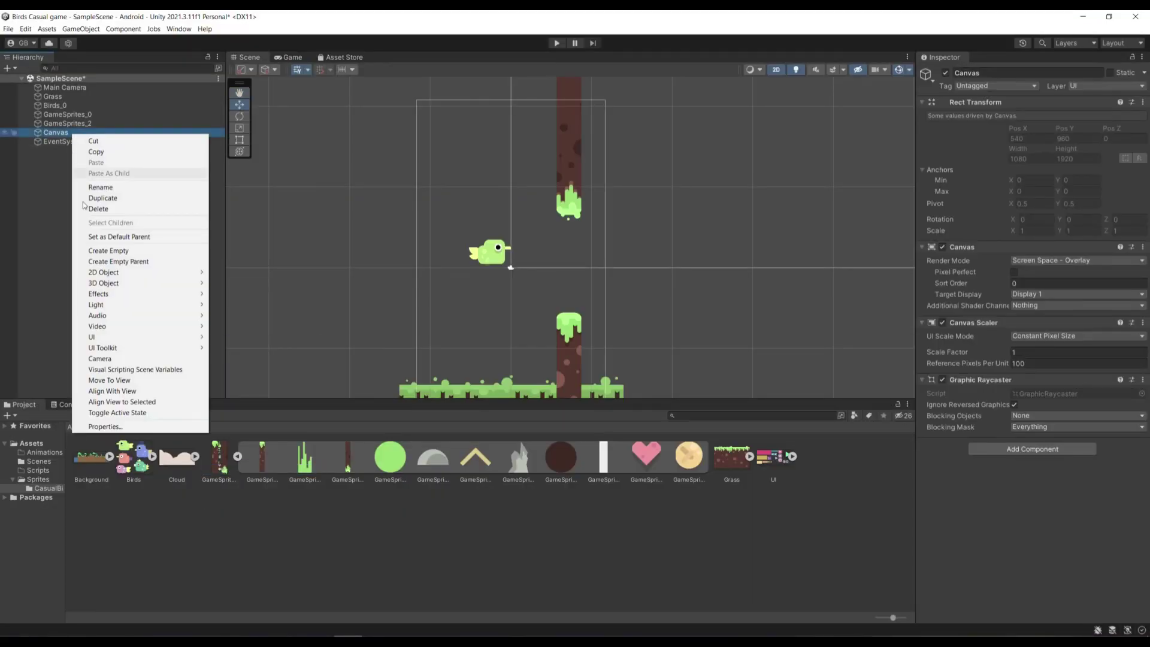
pyautogui.moveTo(151, 337)
pyautogui.click(419, 311)
pyautogui.scroll(-3, 460, 295)
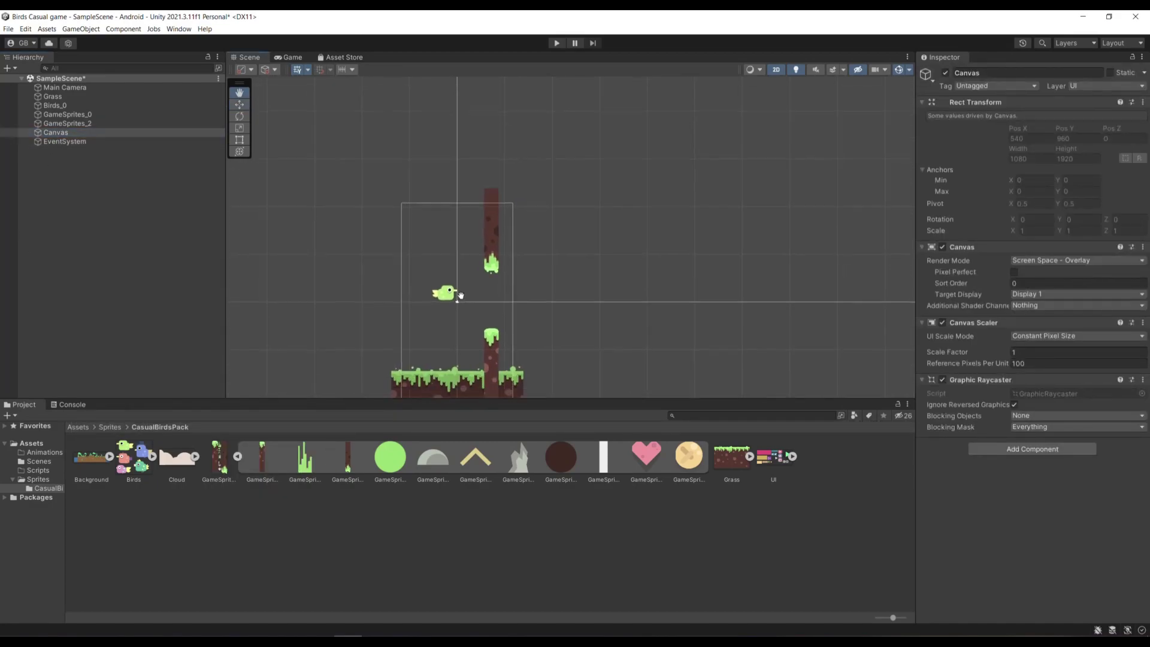
pyautogui.scroll(-2, 427, 294)
# - Switch to the Move tool, recentre the canvas, and enlarge the scene view
pyautogui.press('w')
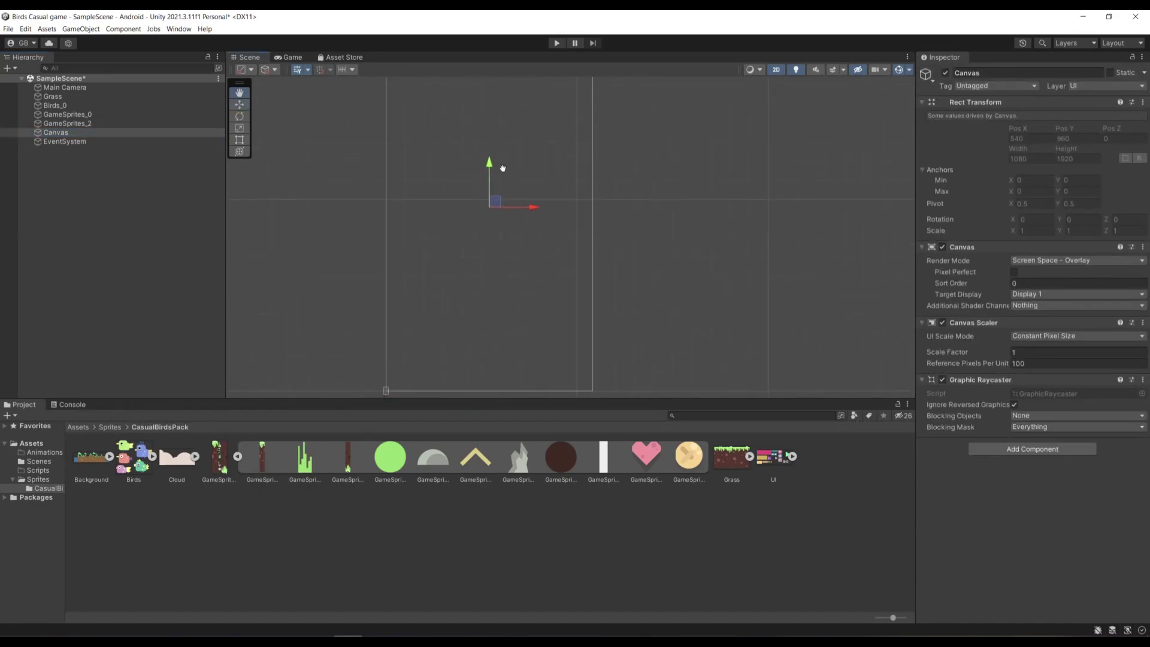
pyautogui.moveTo(490, 236); pyautogui.dragTo(501, 222, button='middle')
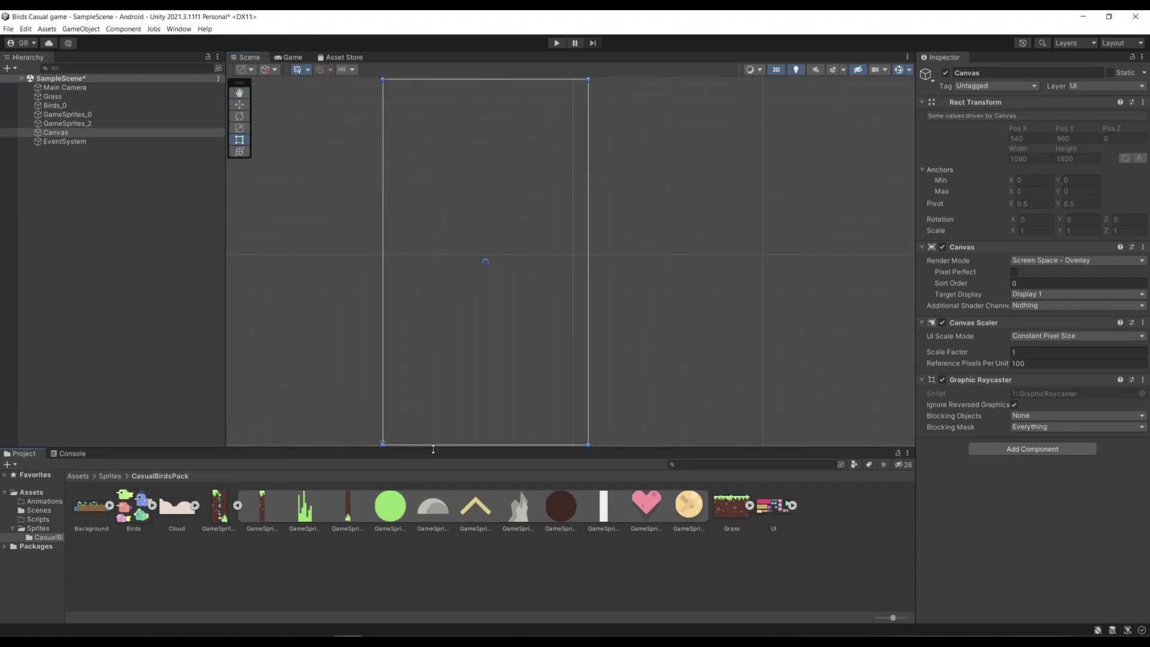
pyautogui.moveTo(450, 398); pyautogui.dragTo(450, 483)
pyautogui.moveTo(226, 357); pyautogui.dragTo(192, 369)
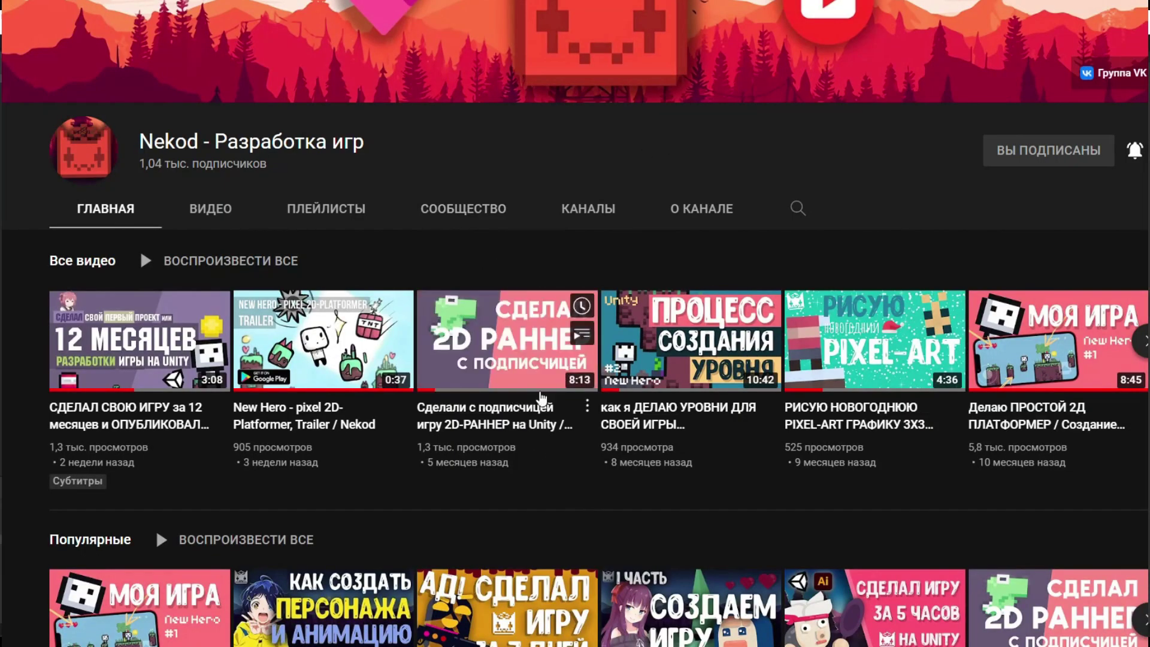
# - Play the channel's 2D runner video and scroll down its page
pyautogui.click(542, 398)
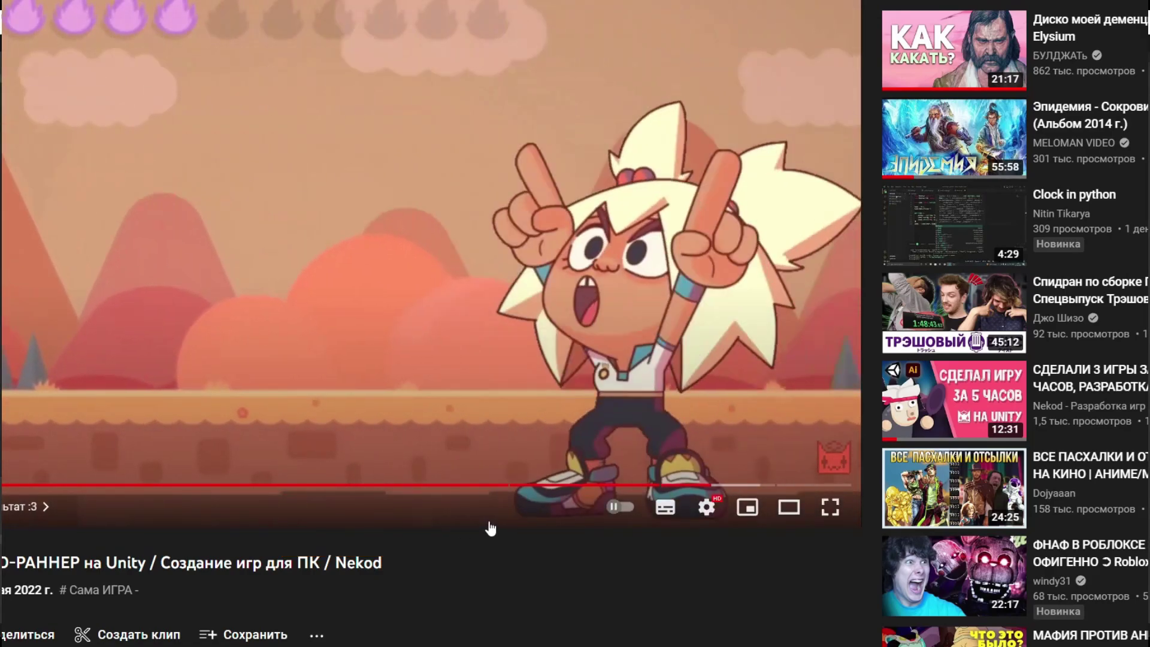
pyautogui.scroll(-5, 311, 420)
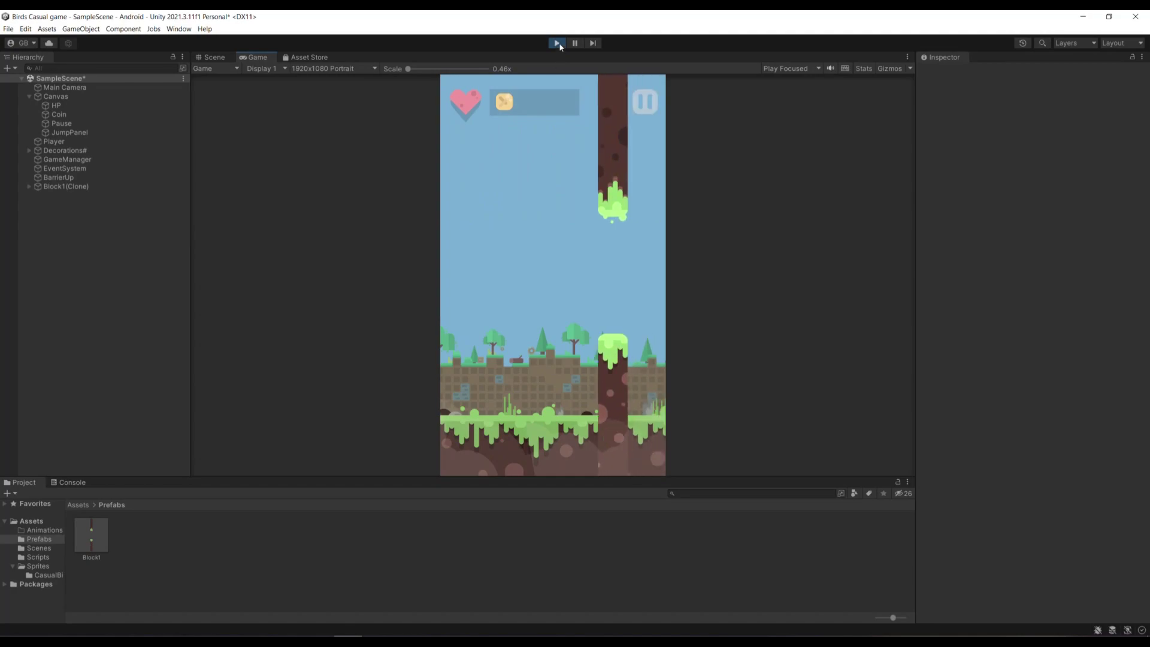
# - Stop the game, then run it again to test pillars spawning every second
pyautogui.click(558, 43)
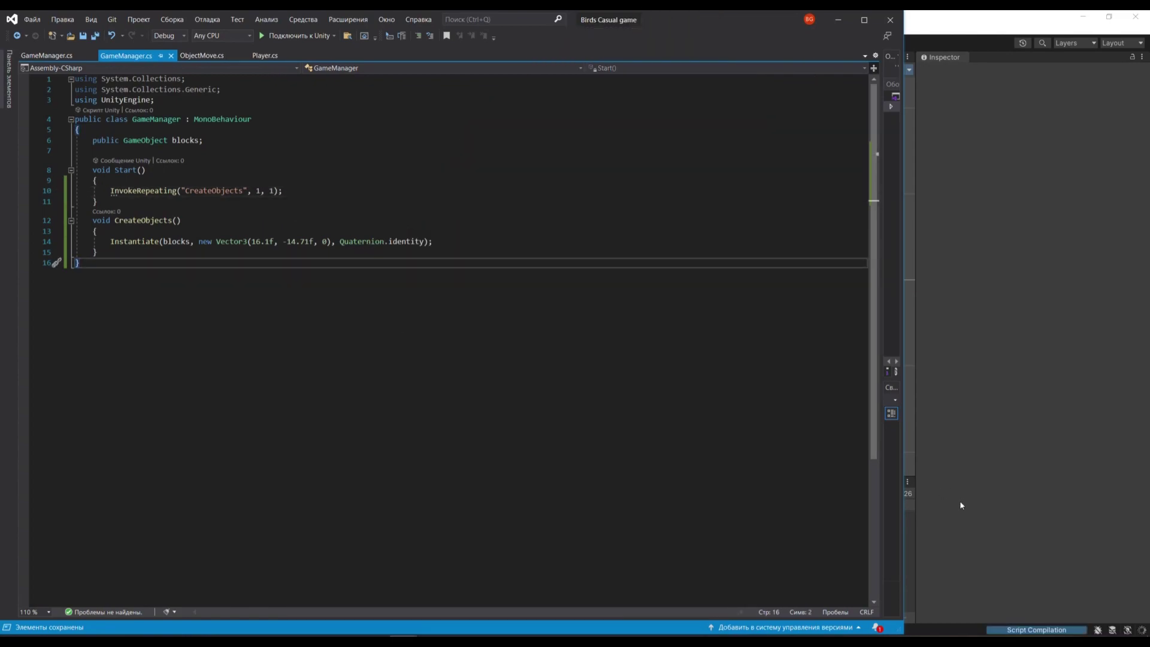
pyautogui.click(951, 516)
pyautogui.hotkey('ctrl', 'p')
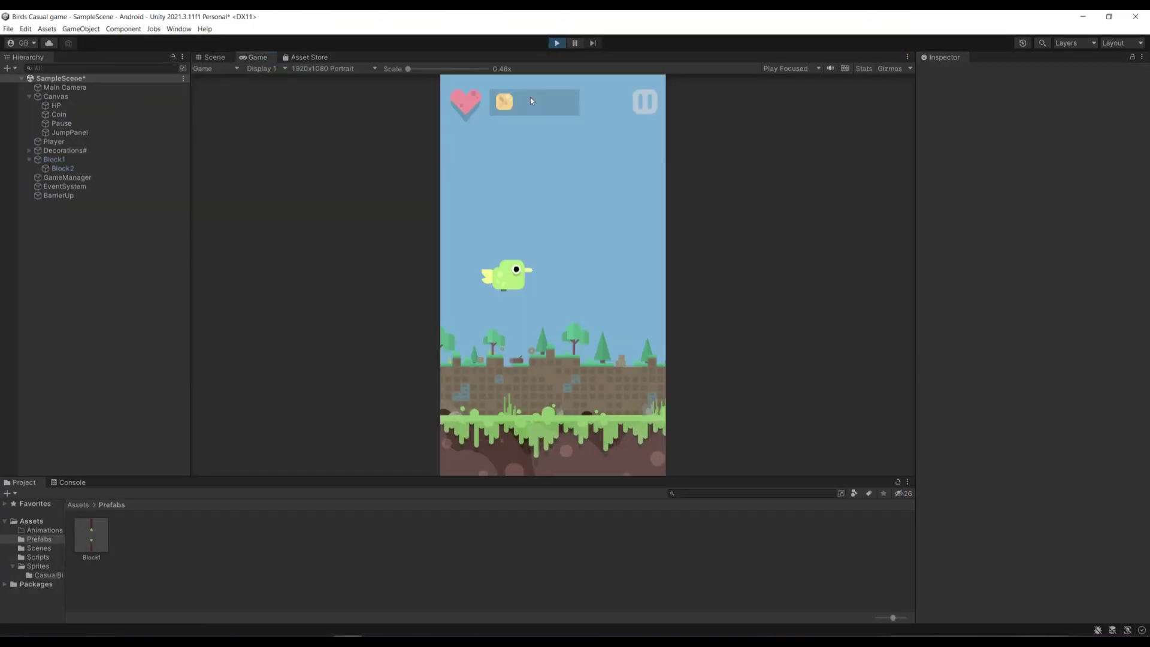
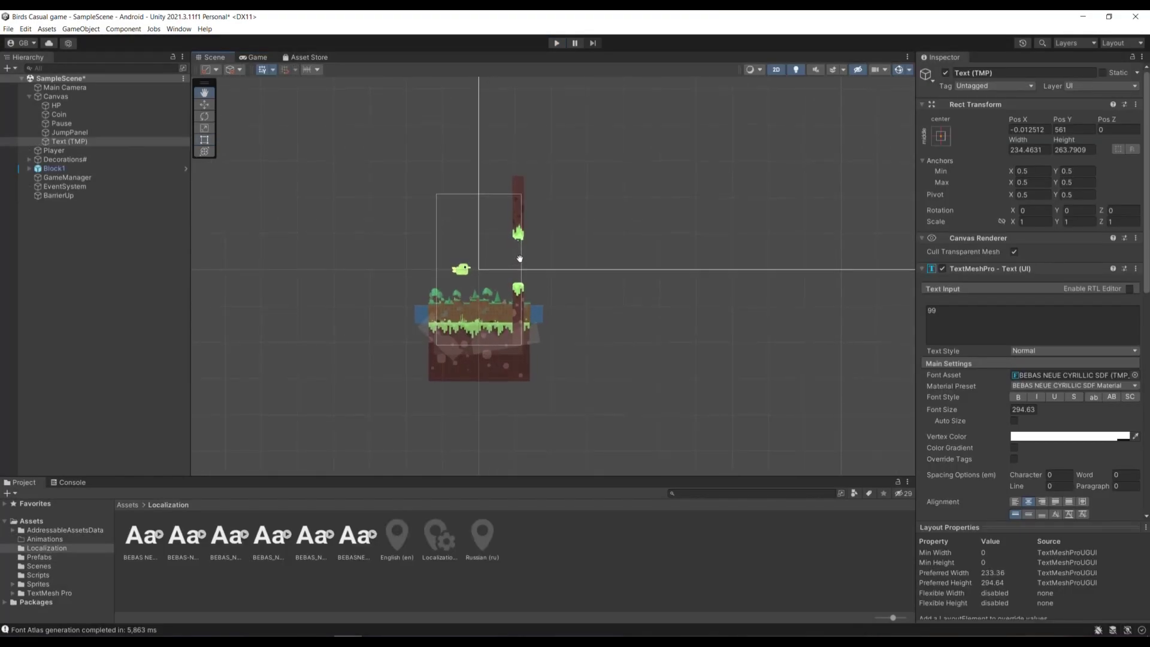
# - Delete the Block1 pipe, then briefly run the game to check the large 99 score
pyautogui.scroll(3, 520, 259)
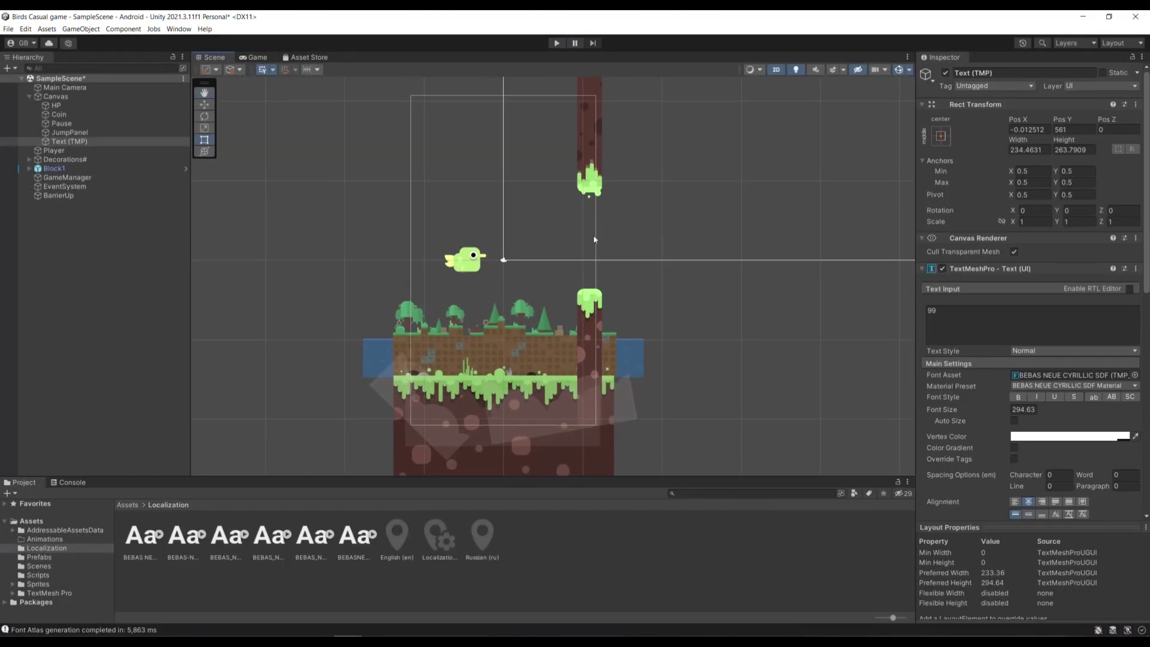
pyautogui.click(612, 315)
pyautogui.rightClick(78, 170)
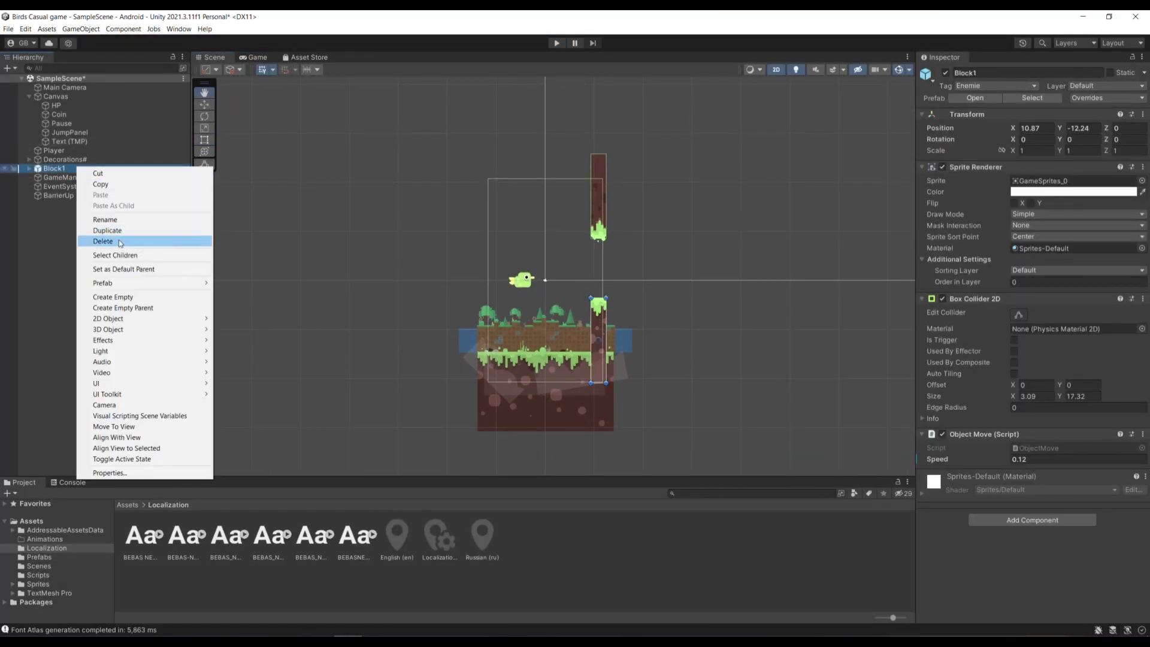
pyautogui.click(120, 242)
pyautogui.click(557, 44)
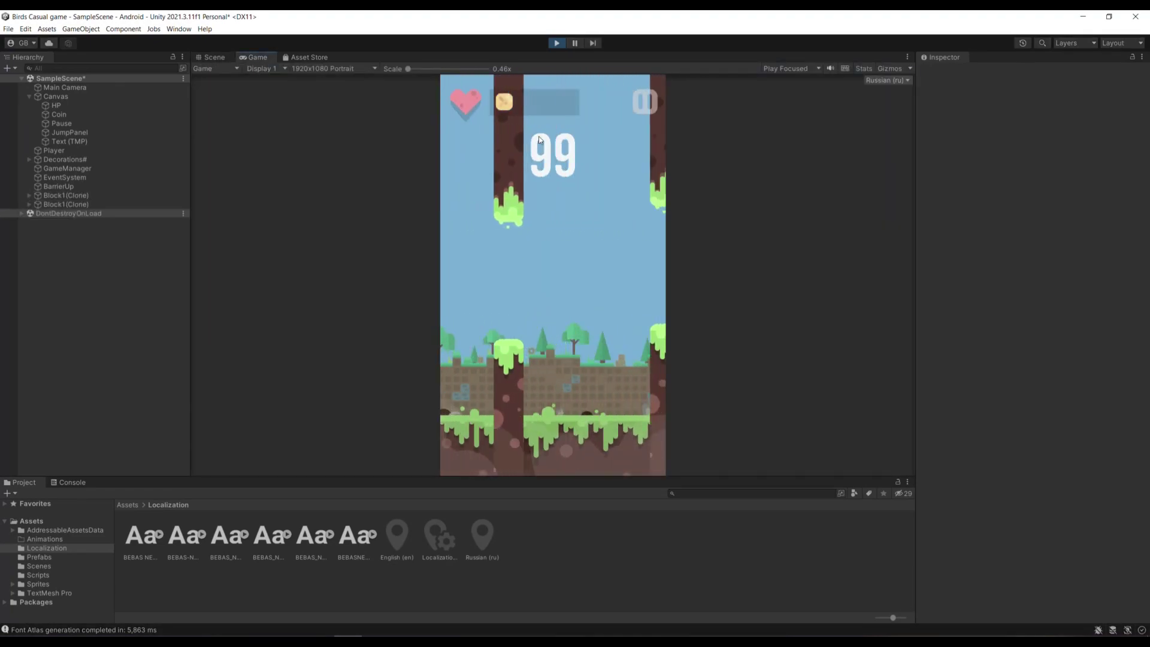
pyautogui.click(552, 43)
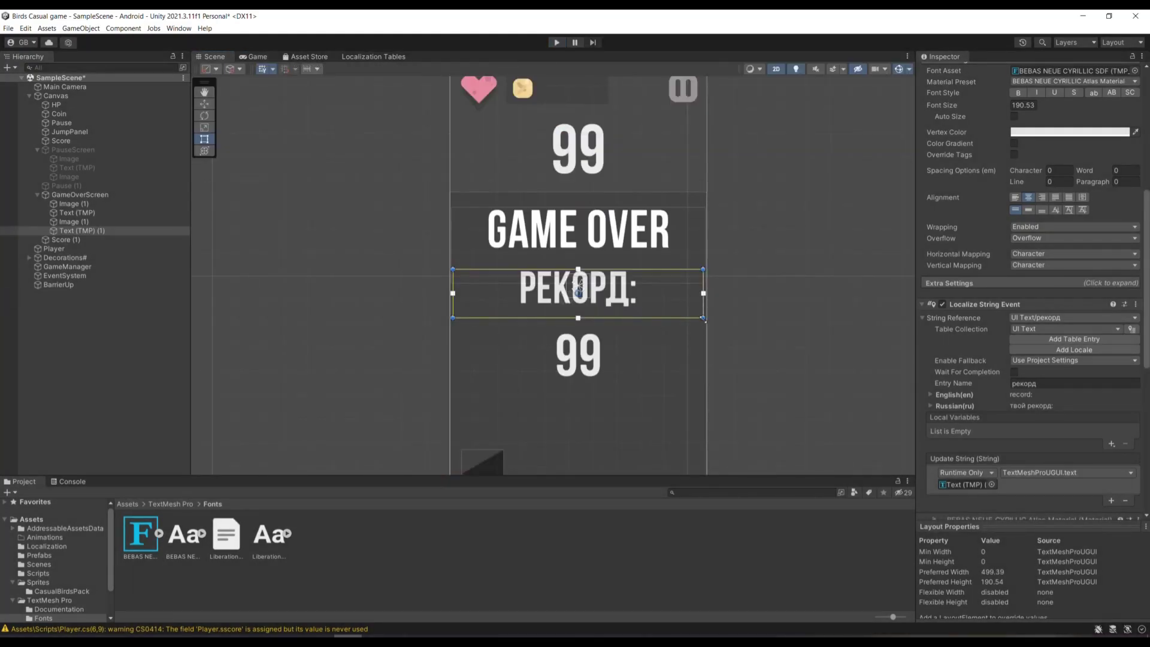
# - Edit the record label's text and move the 99 score below the РЕКОРД: label
pyautogui.scroll(5, 1030, 180)
pyautogui.click(927, 219)
pyautogui.write('ndjqрекорд:')
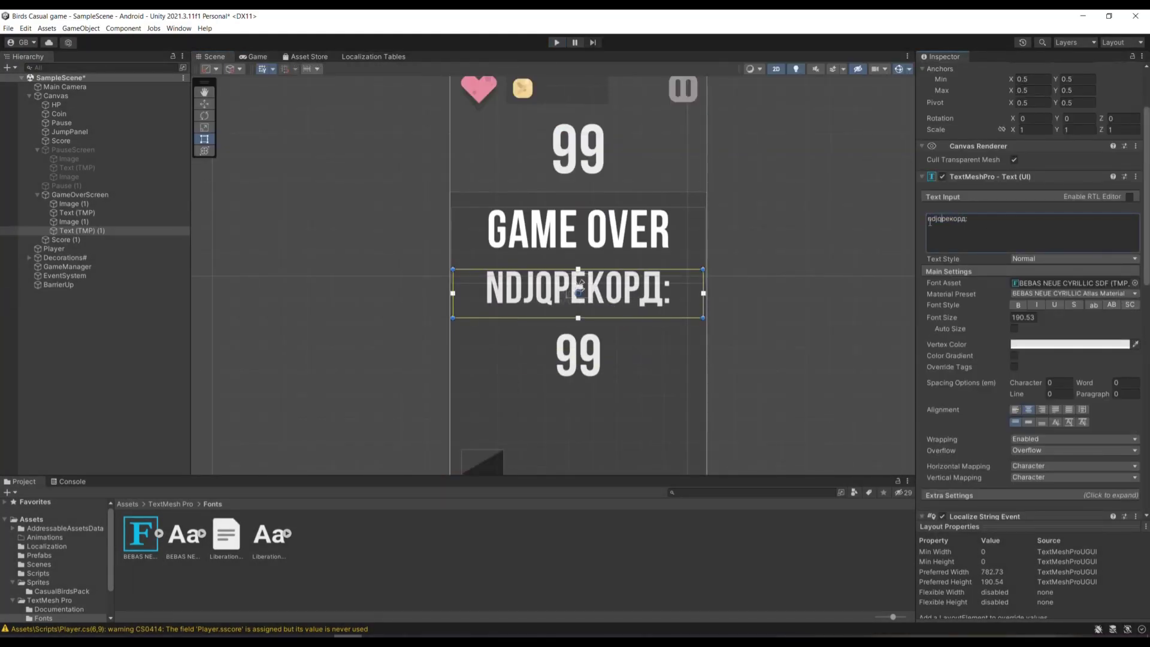
pyautogui.moveTo(609, 317); pyautogui.dragTo(609, 354)
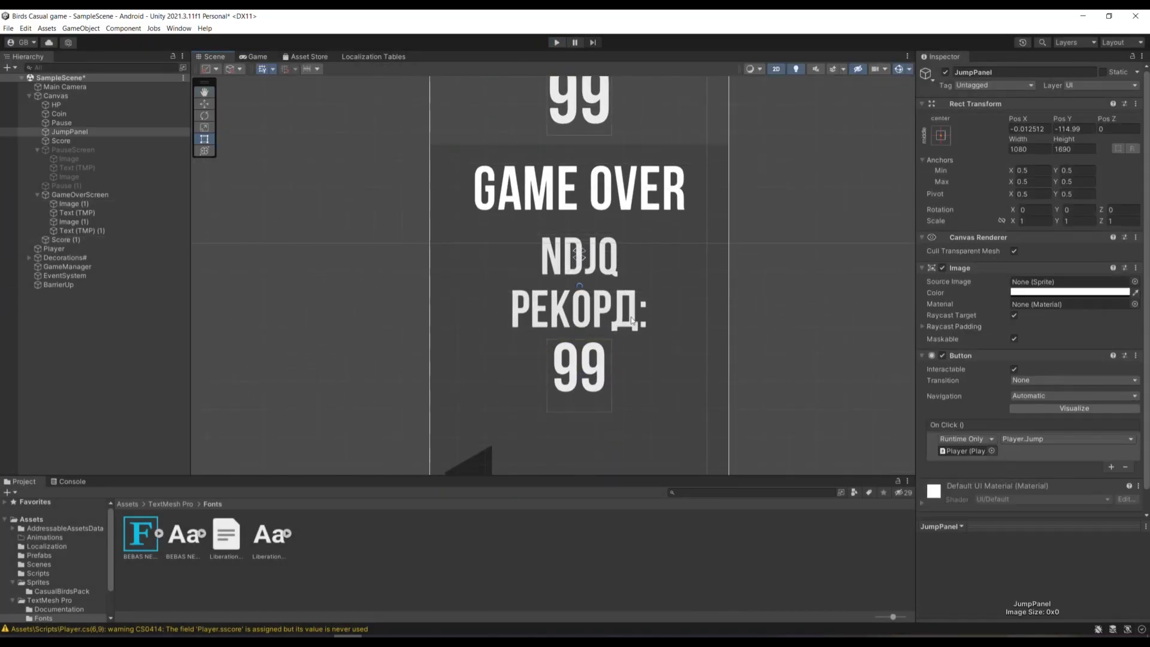
pyautogui.click(83, 229)
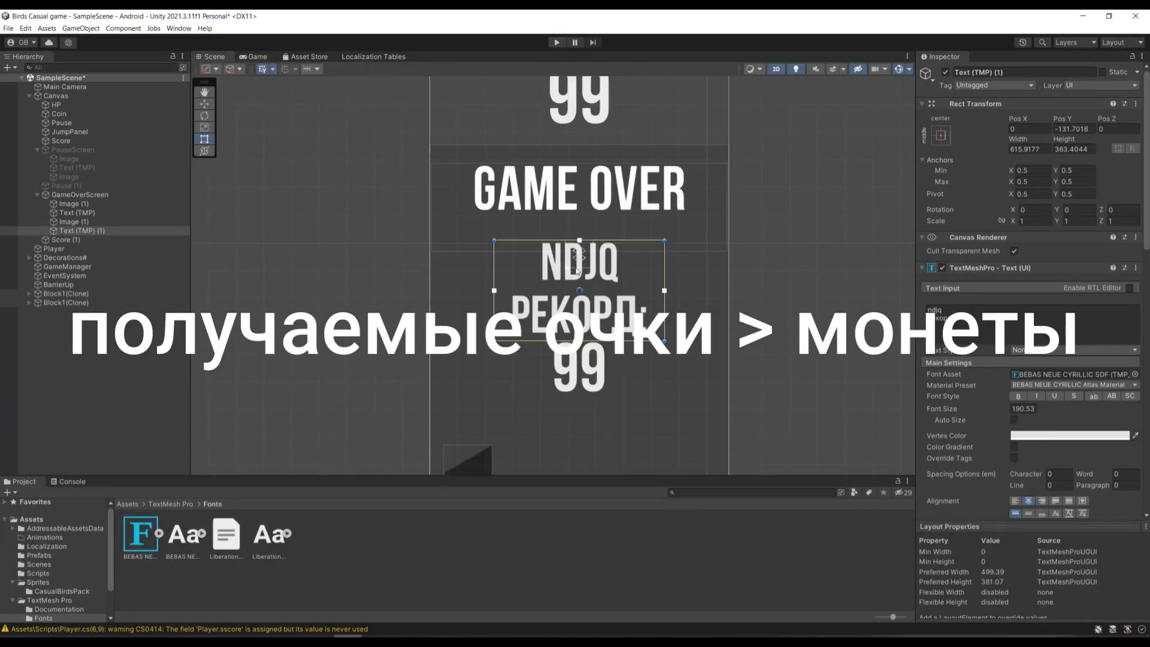
# - Preview the game-over layout in Play mode, then select the GAME OVER title text
pyautogui.click(597, 372)
pyautogui.click(597, 372)
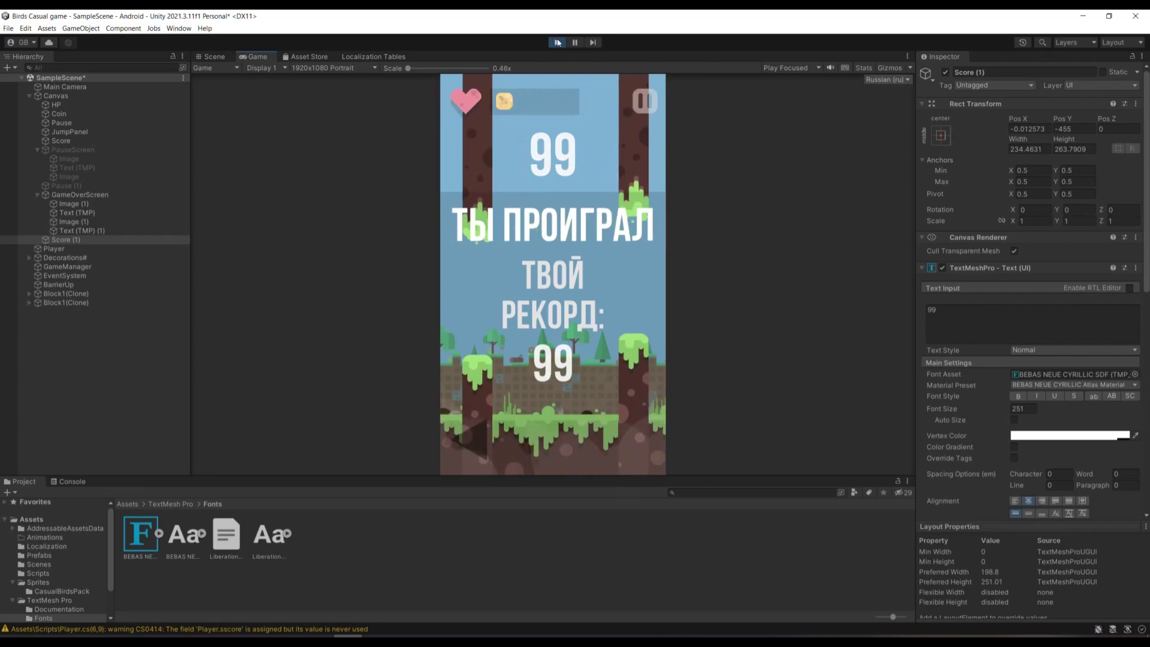
pyautogui.click(557, 42)
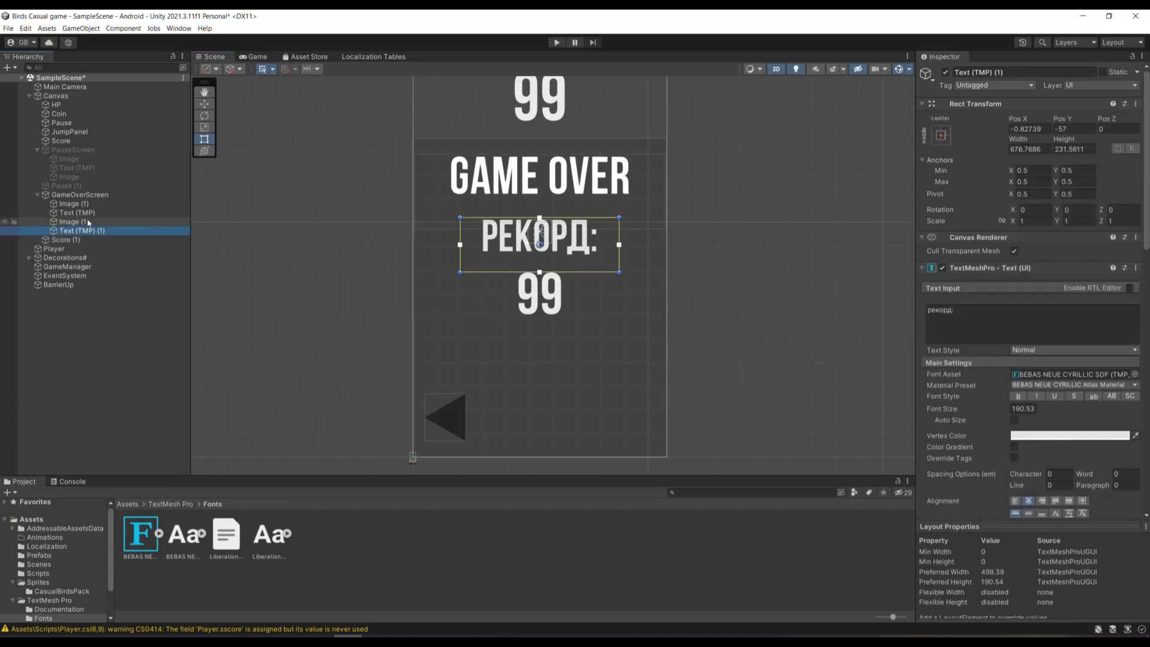
pyautogui.click(76, 213)
pyautogui.click(85, 240)
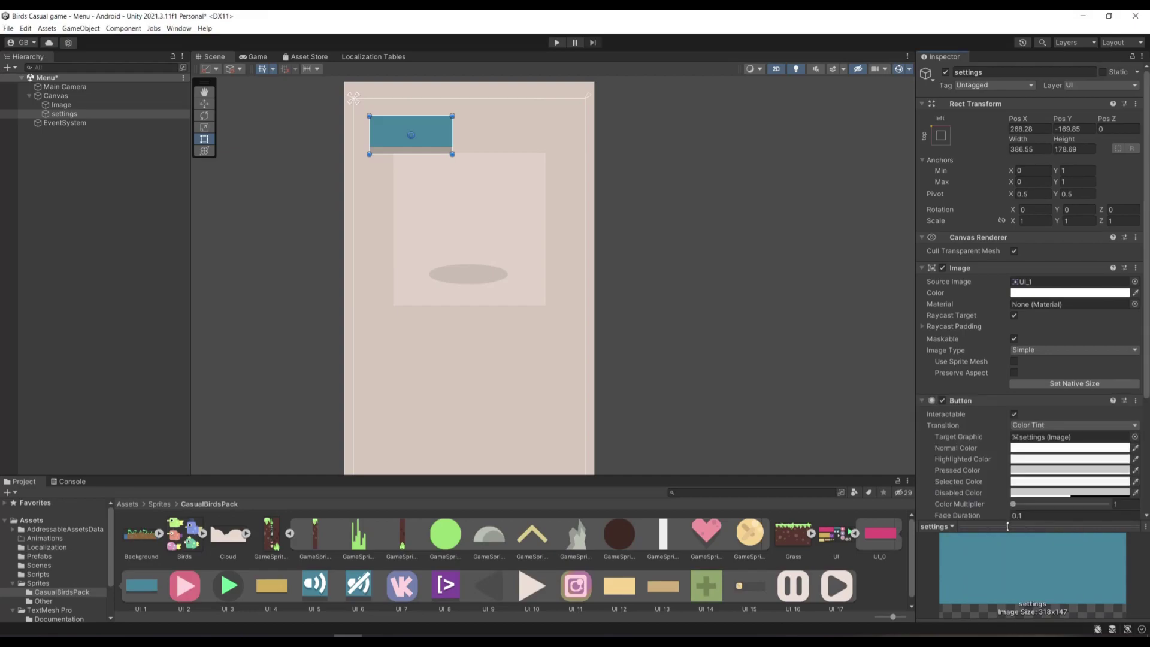
# - Add a TextMeshPro text child to the settings button and assign the Bebas Neue Cyrillic font
pyautogui.rightClick(96, 114)
pyautogui.moveTo(150, 316)
pyautogui.click(269, 326)
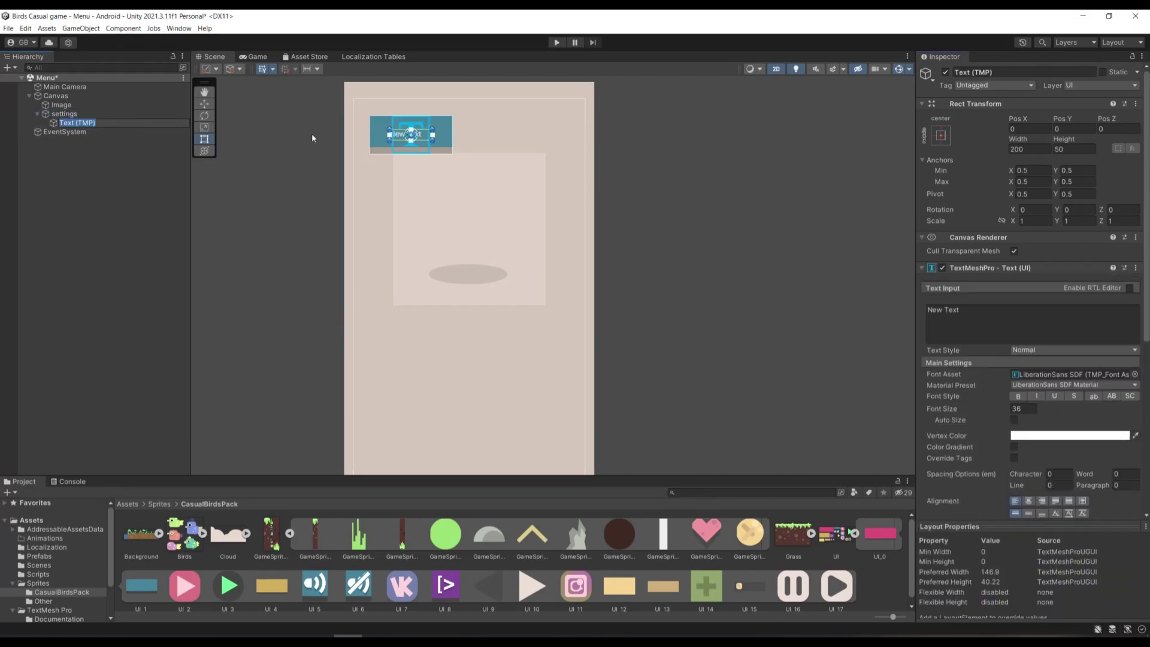
pyautogui.click(43, 601)
pyautogui.moveTo(149, 533); pyautogui.dragTo(1072, 374)
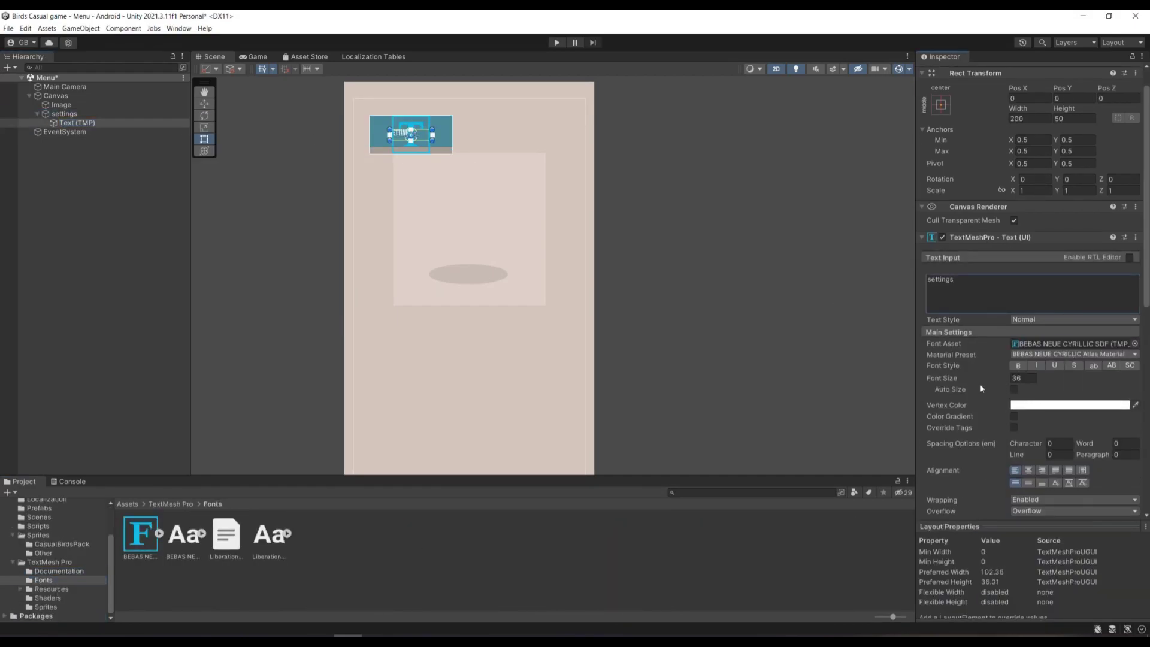
pyautogui.click(373, 56)
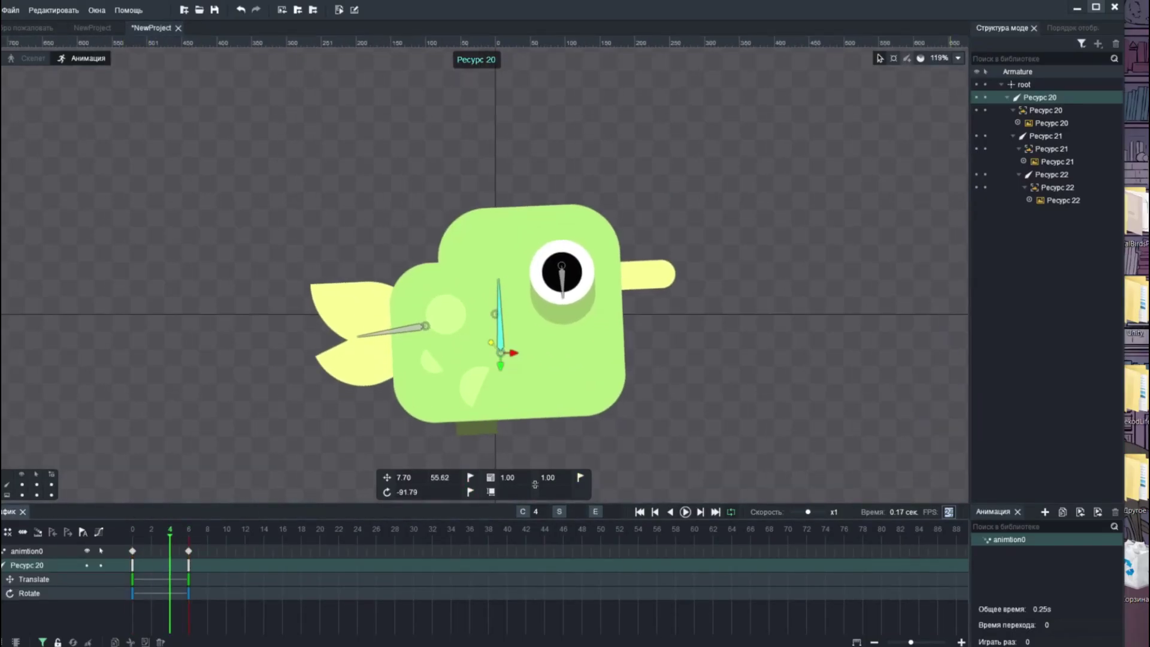
# - Select the Ресурс 22 wing bone and the Ресурс 20 bone, then play the bird animation
pyautogui.click(407, 314)
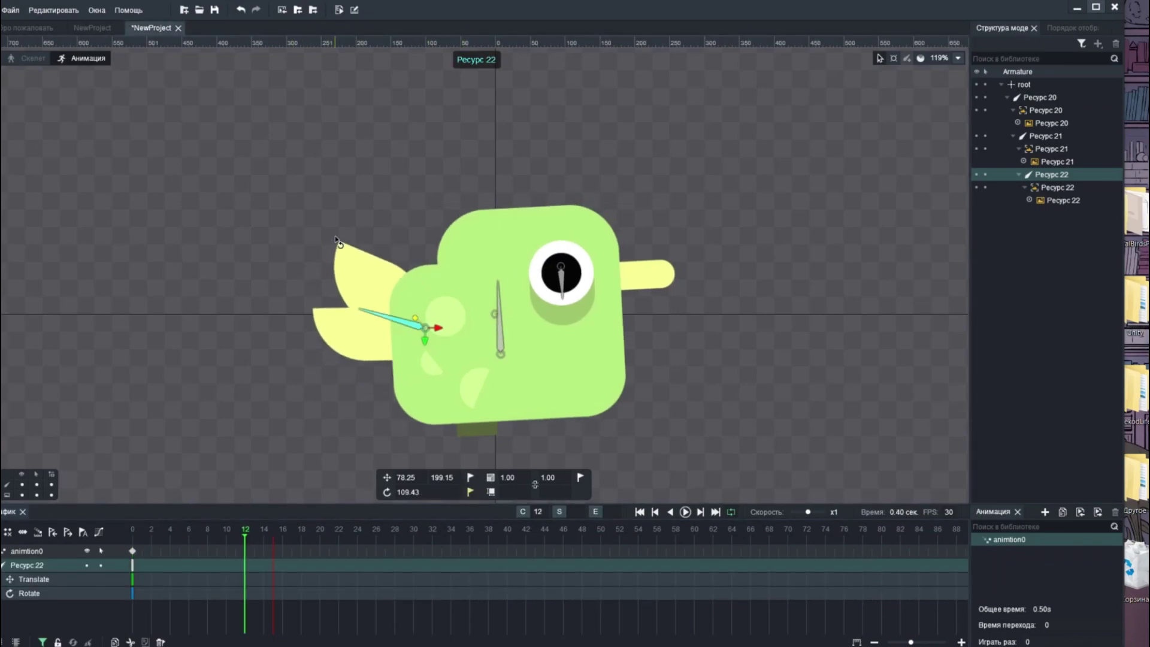
pyautogui.click(508, 343)
pyautogui.press('space')
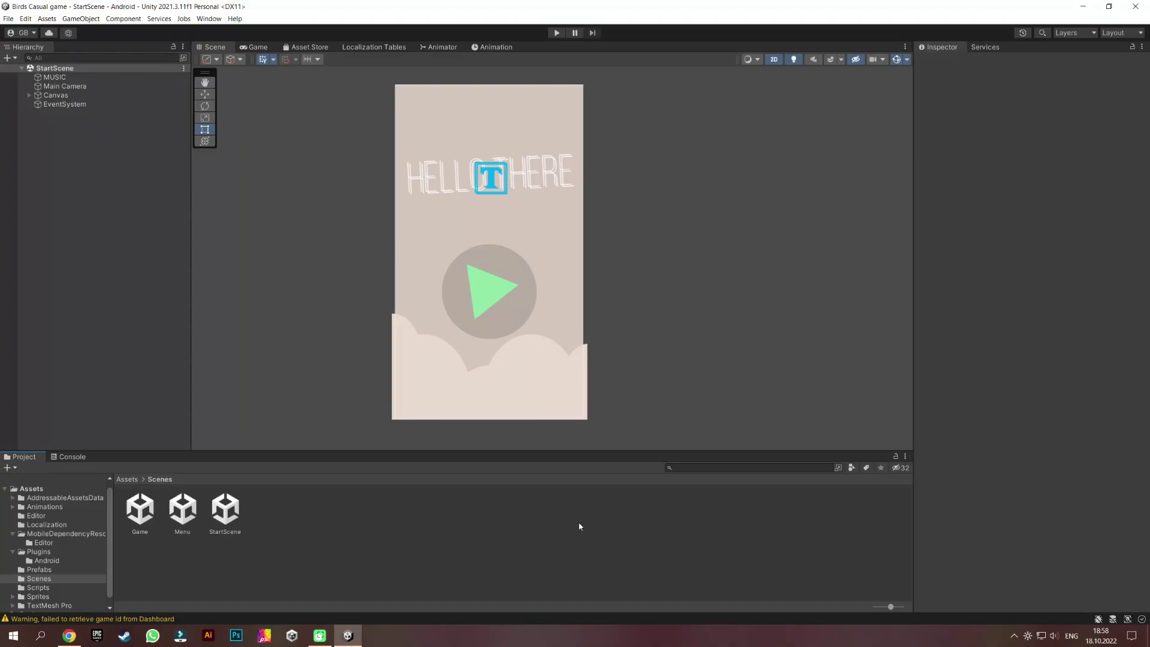
# - Frame the start screen in the Scene view and launch the StartScene in Play mode
pyautogui.scroll(2, 513, 300)
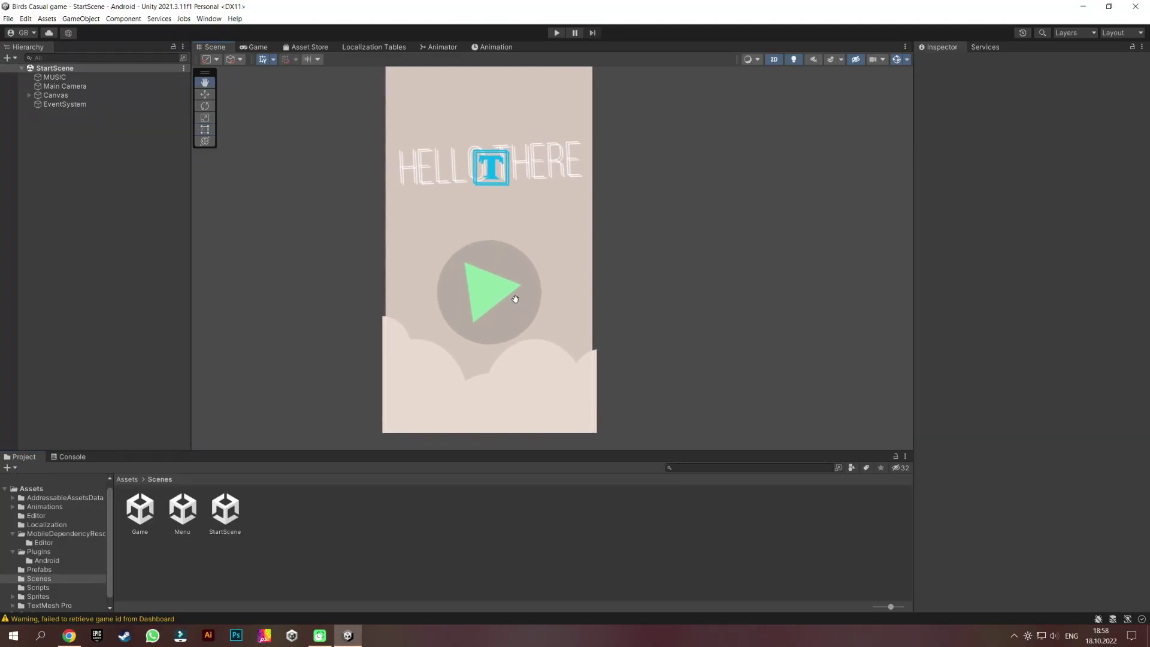
pyautogui.moveTo(513, 300); pyautogui.dragTo(529, 306, button='middle')
pyautogui.click(558, 33)
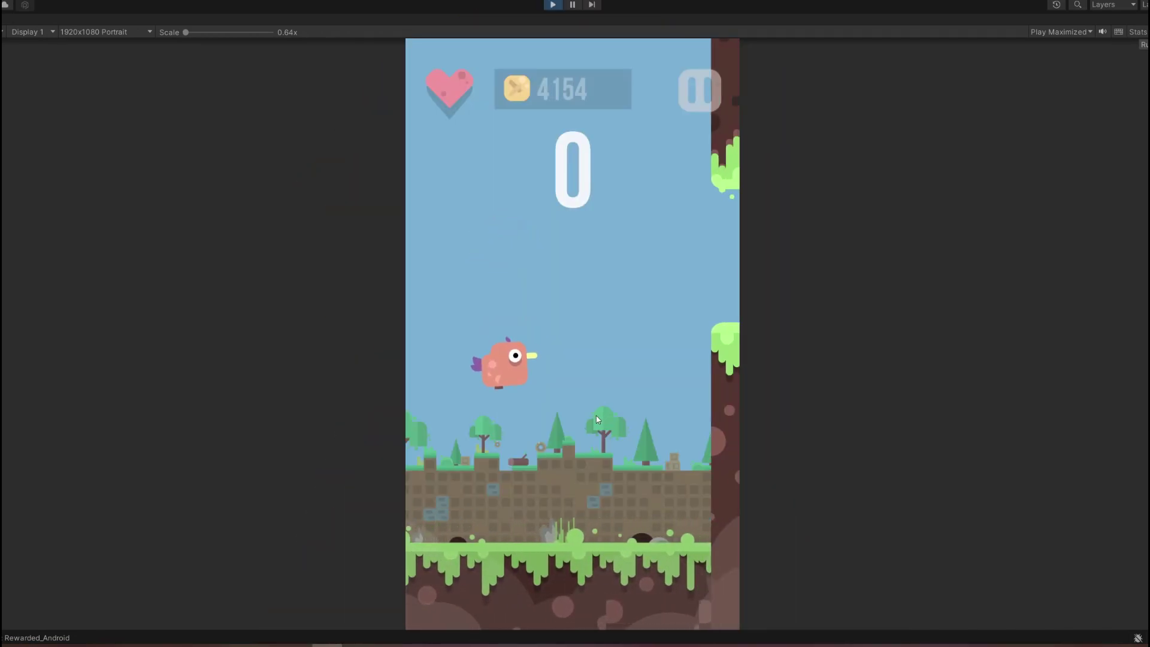
# - Play a first round through the pipes, then return to the main menu from game over
pyautogui.click(597, 419)
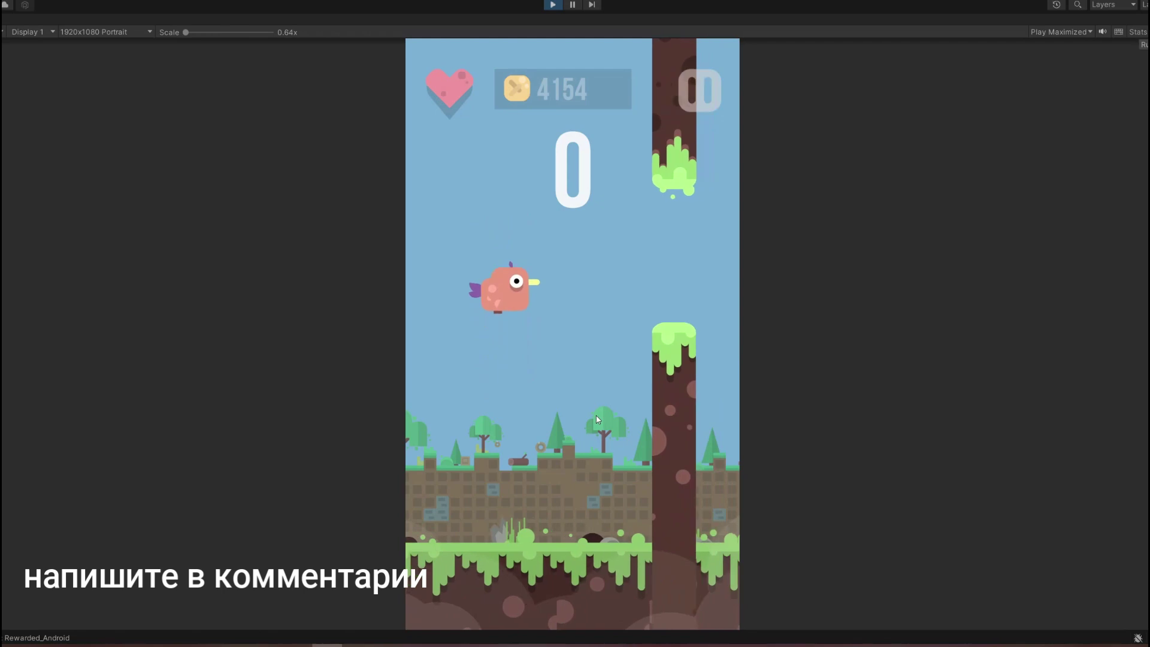
pyautogui.click(596, 418)
pyautogui.click(596, 418)
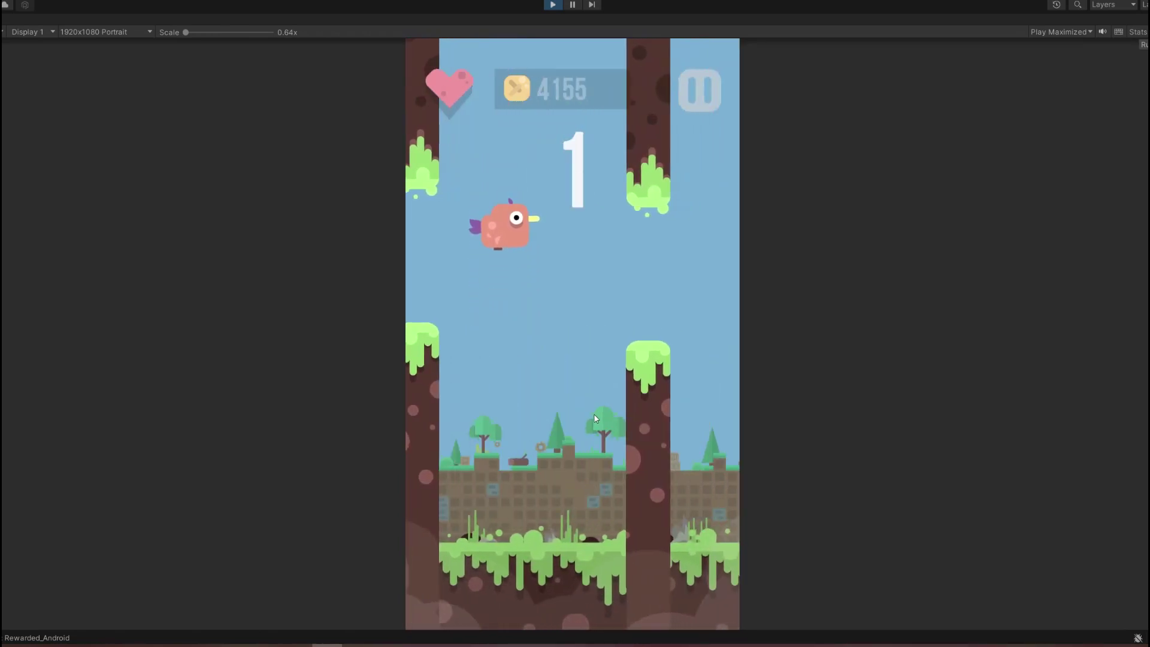
pyautogui.click(593, 413)
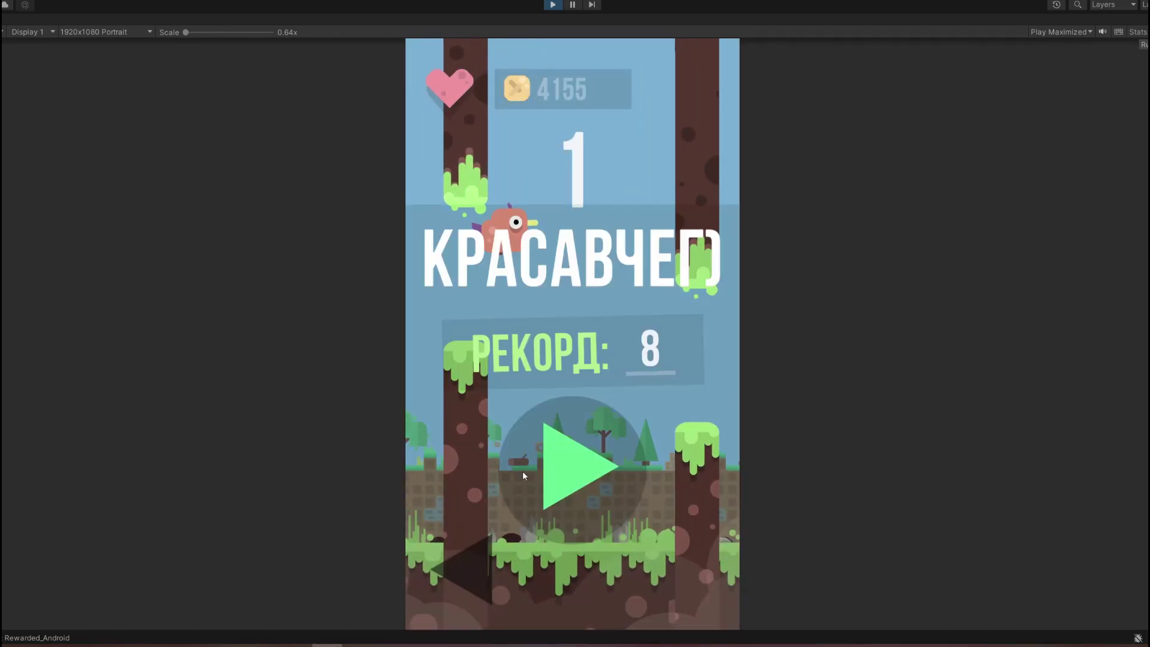
pyautogui.click(473, 560)
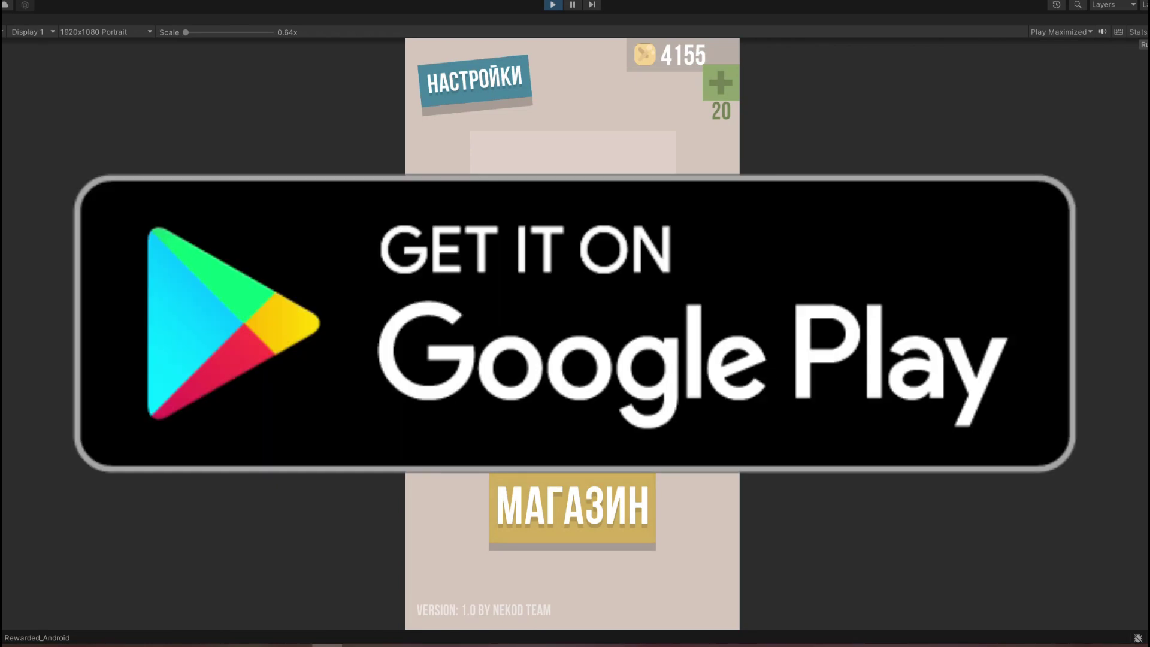
# - Play a second round past the pipes and go back to the main menu after game over
pyautogui.click(600, 410)
pyautogui.click(600, 410)
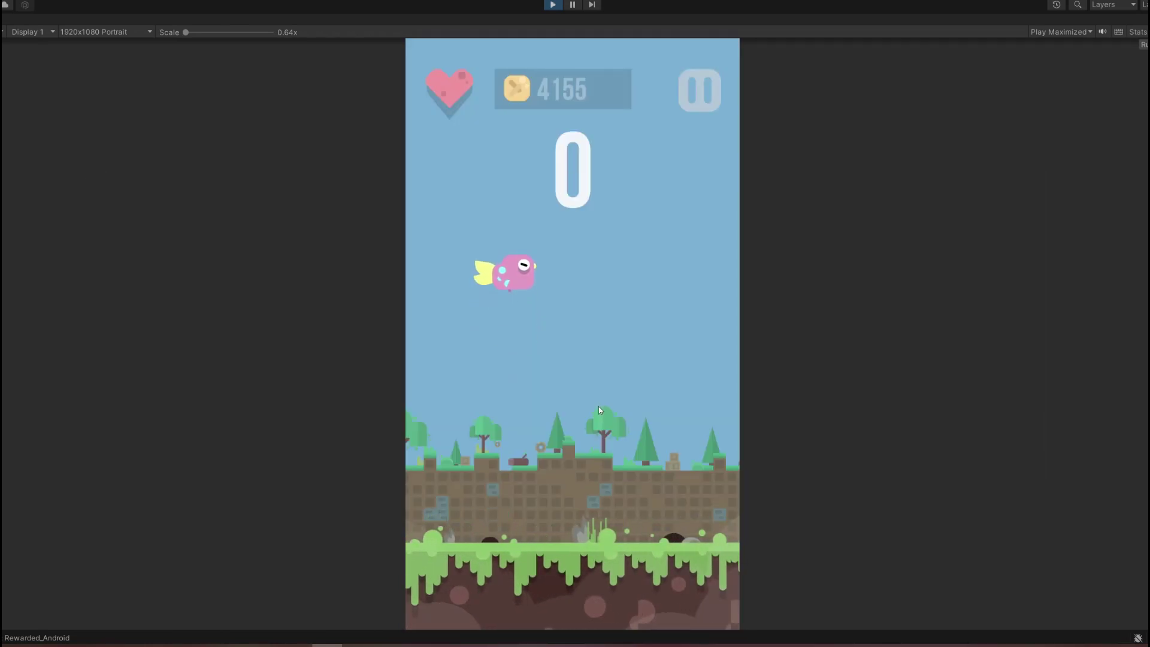
pyautogui.click(598, 409)
pyautogui.click(598, 408)
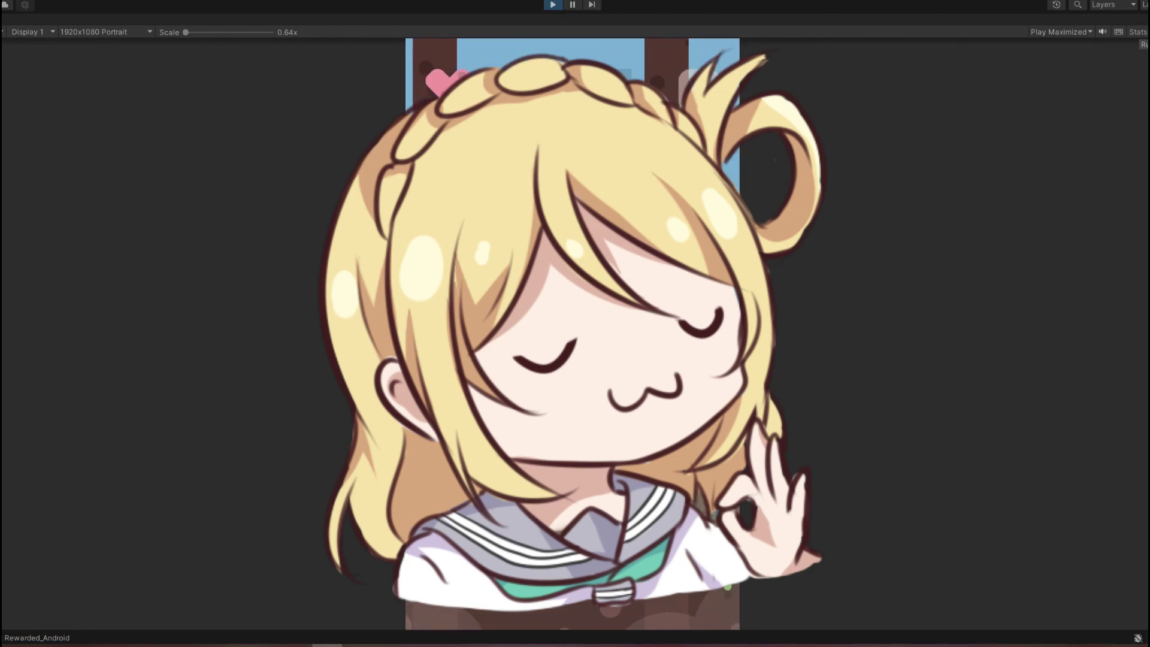
pyautogui.click(595, 400)
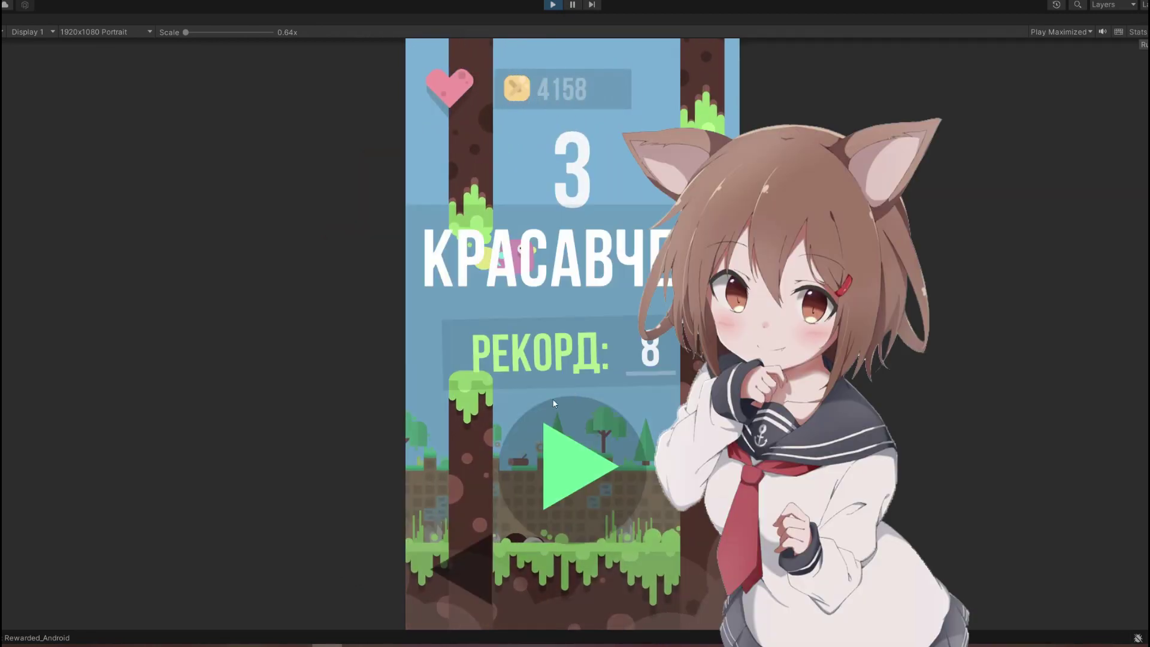
pyautogui.click(475, 553)
# - Switch to the next bird character twice and start a new round with it
pyautogui.click(698, 318)
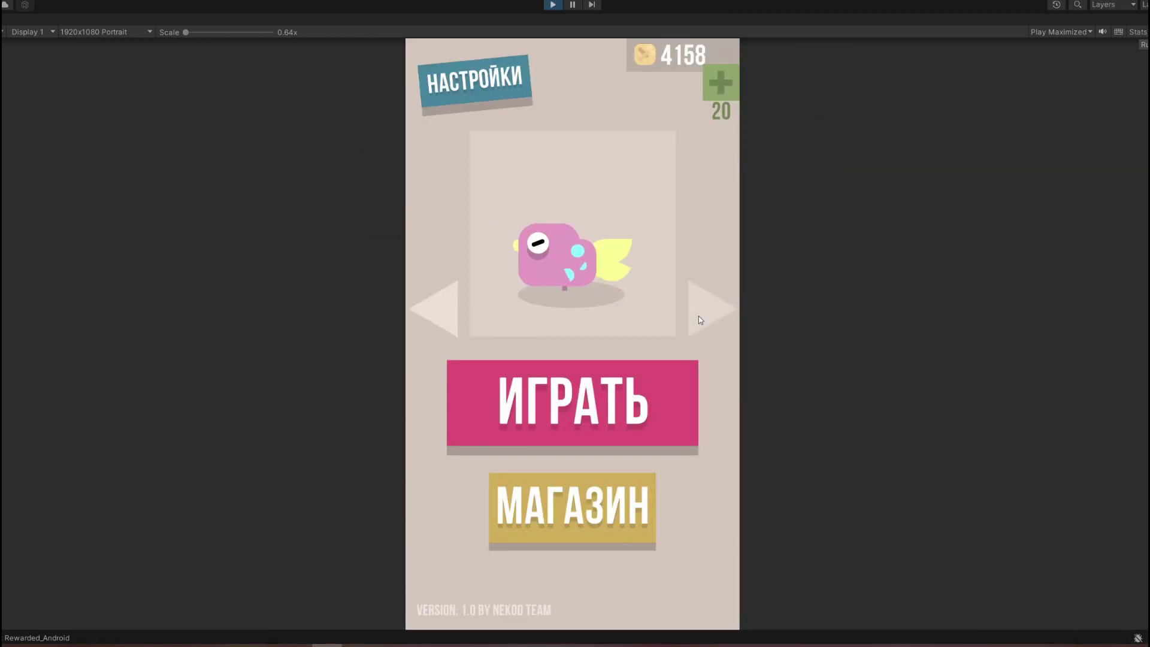
pyautogui.click(698, 317)
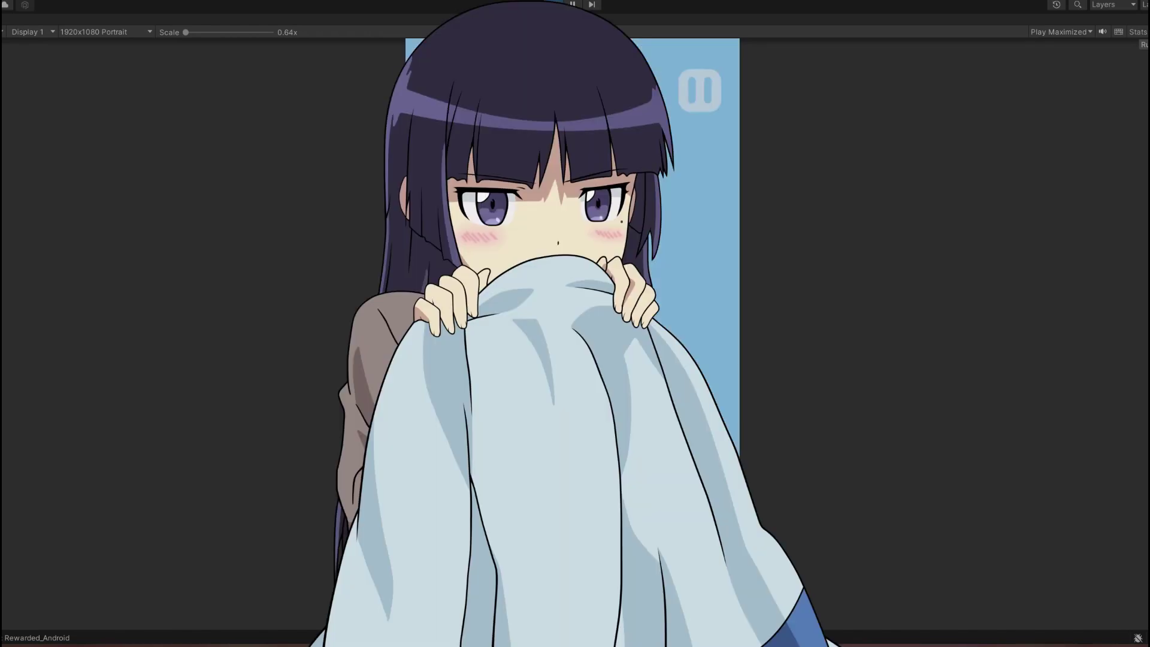
pyautogui.click(572, 394)
# - Fly the new bird through the pipe gaps to score points until game over
pyautogui.click(574, 397)
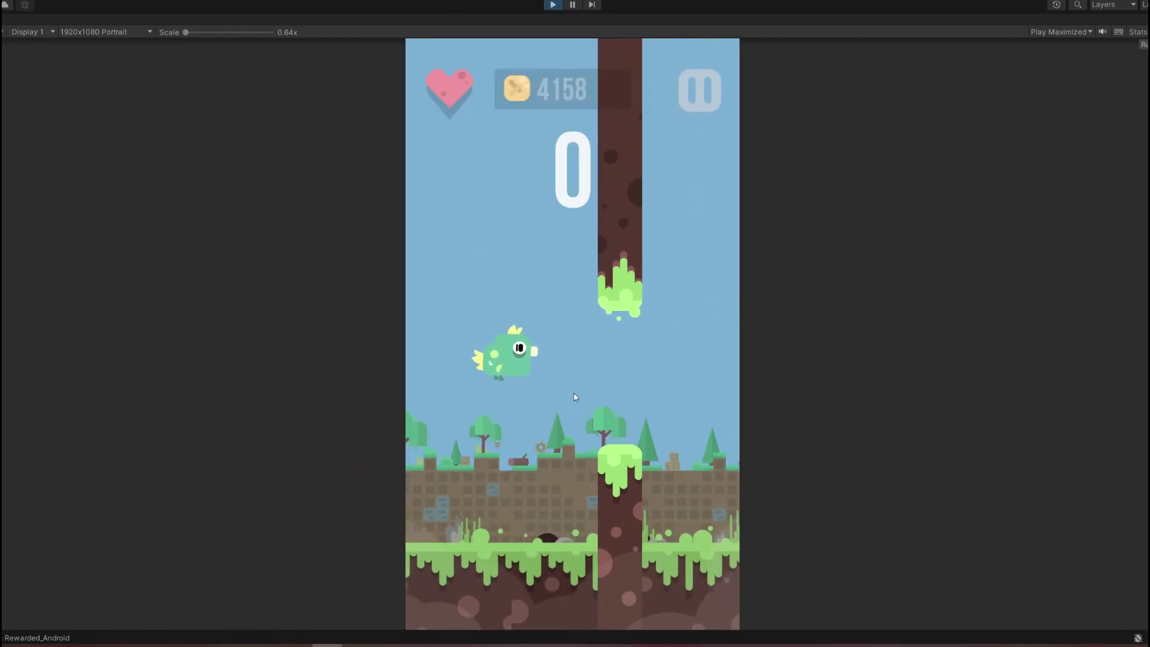
pyautogui.click(698, 452)
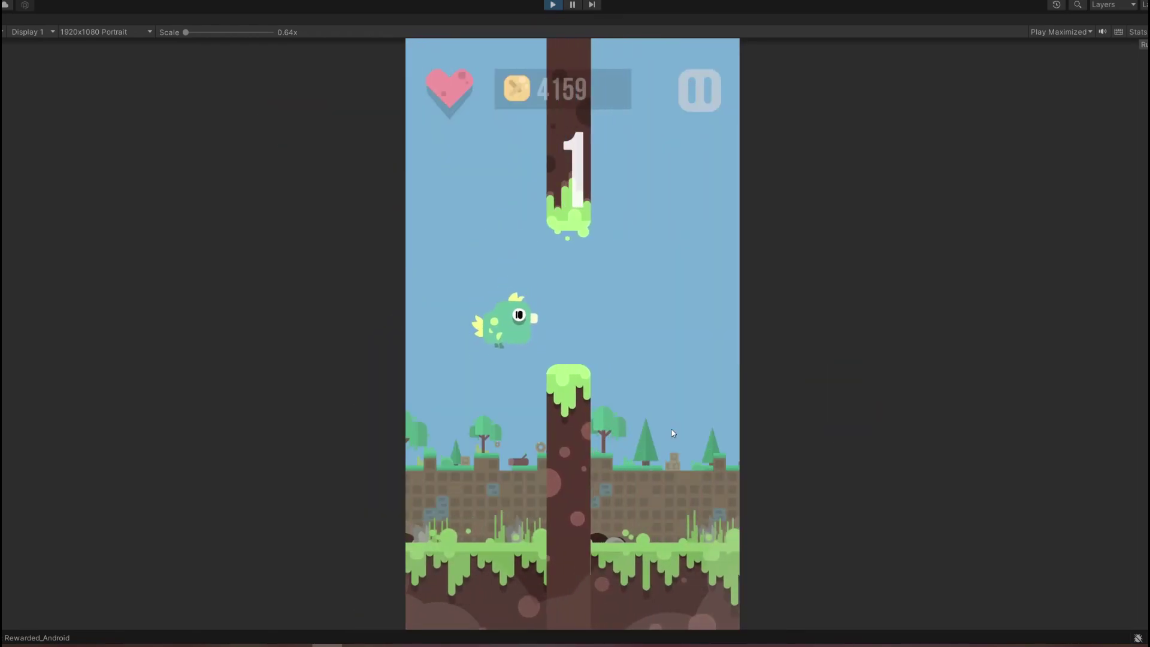
pyautogui.click(671, 428)
pyautogui.click(671, 429)
pyautogui.click(671, 429)
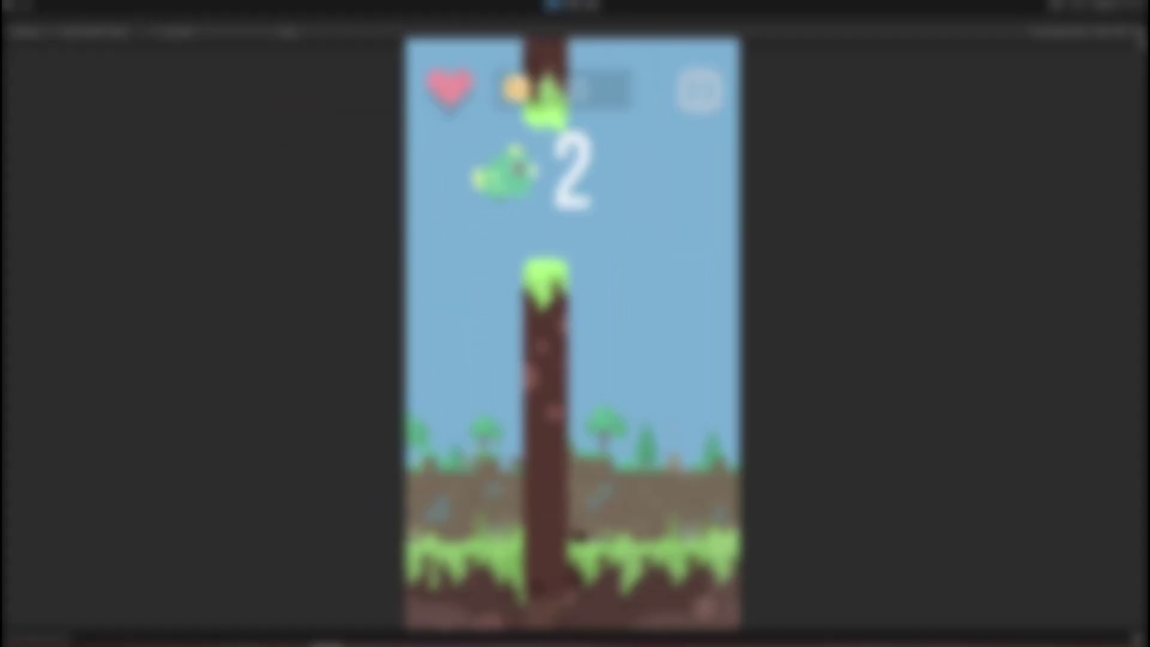
pyautogui.click(671, 429)
pyautogui.click(670, 429)
pyautogui.click(670, 428)
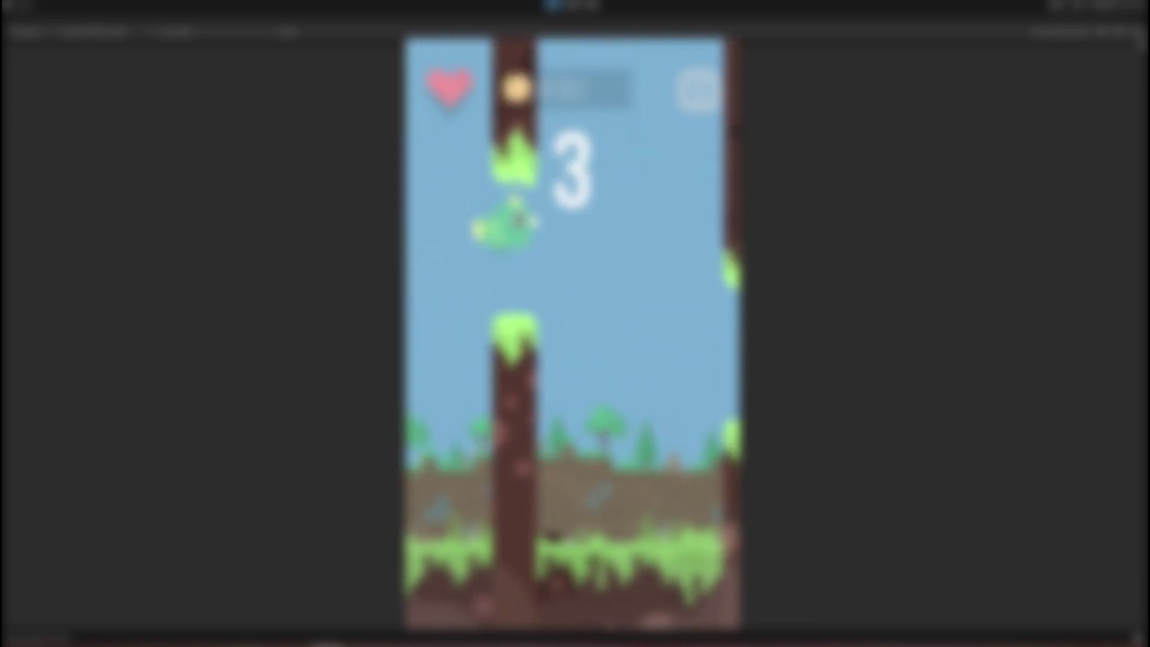
pyautogui.click(671, 428)
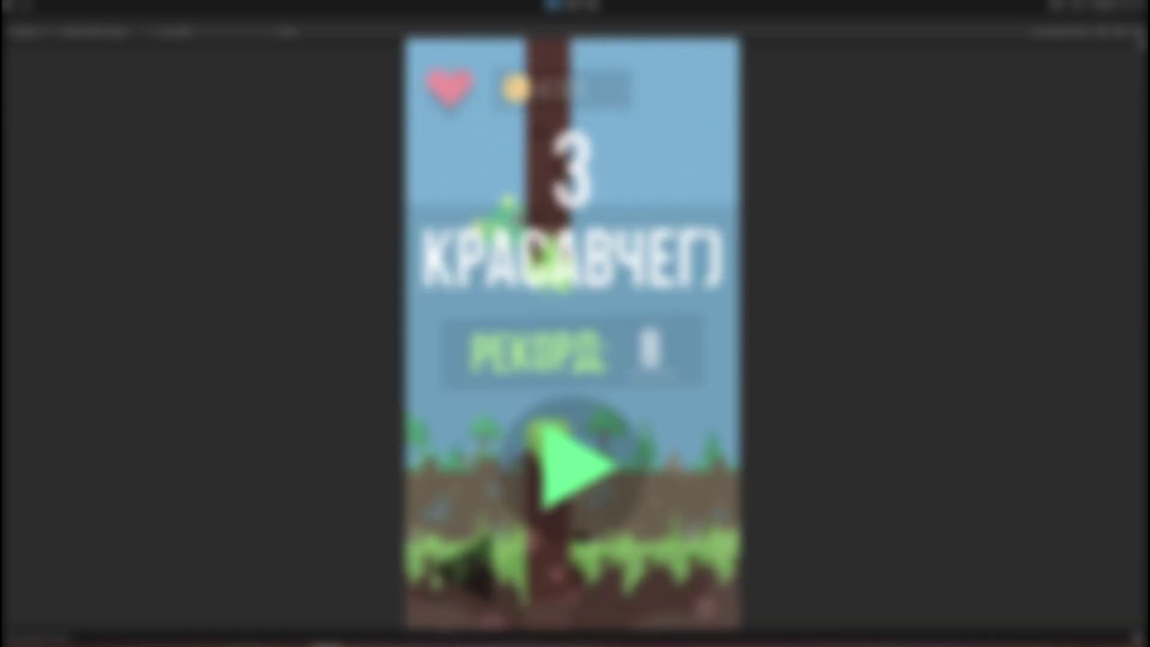